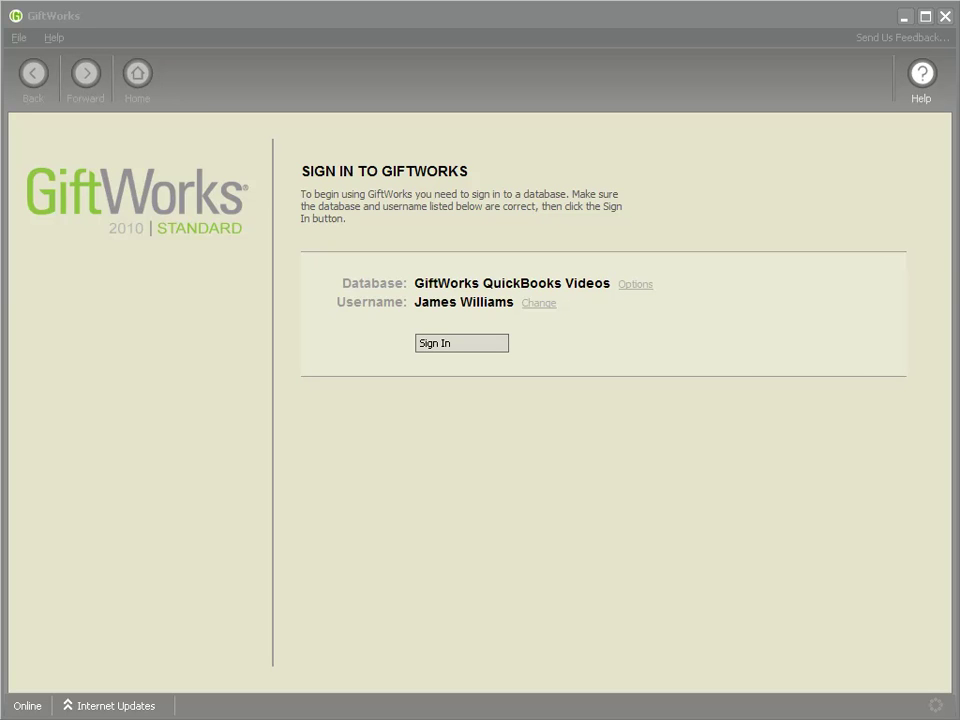
Step: Sign in to the GiftWorks QuickBooks Videos database and open the detailed transaction register from the accounting settings
left_click(463, 352)
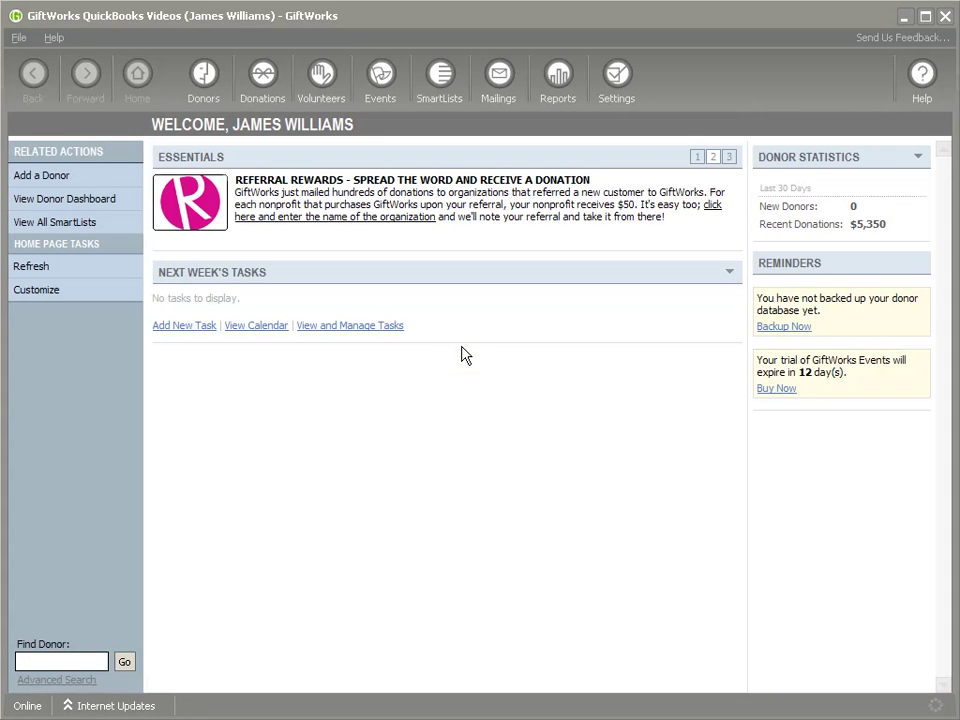
left_click(612, 99)
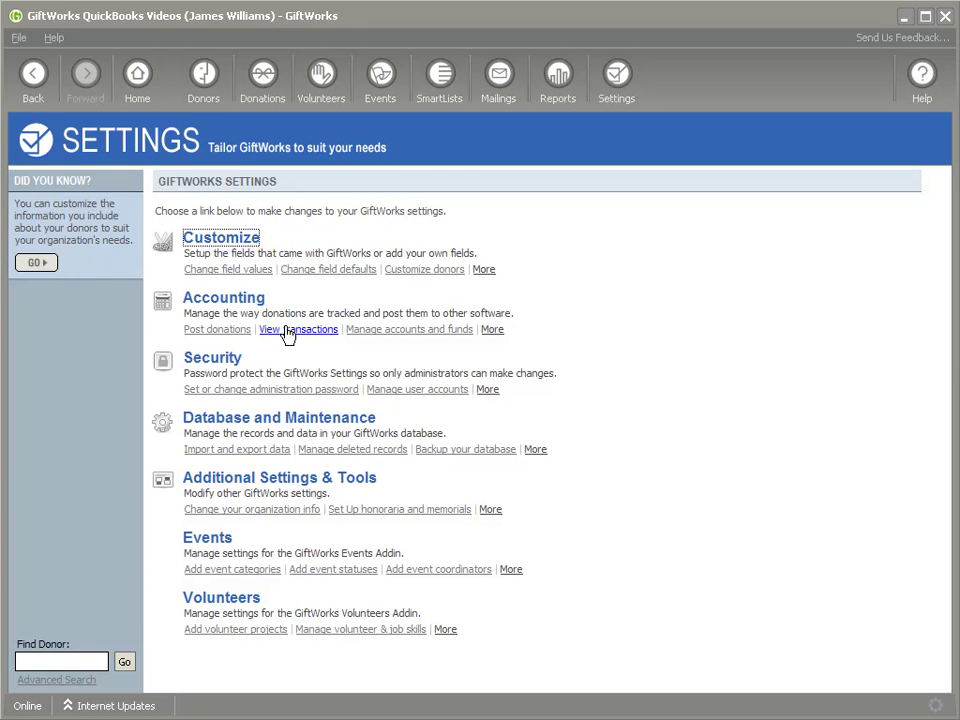
left_click(243, 304)
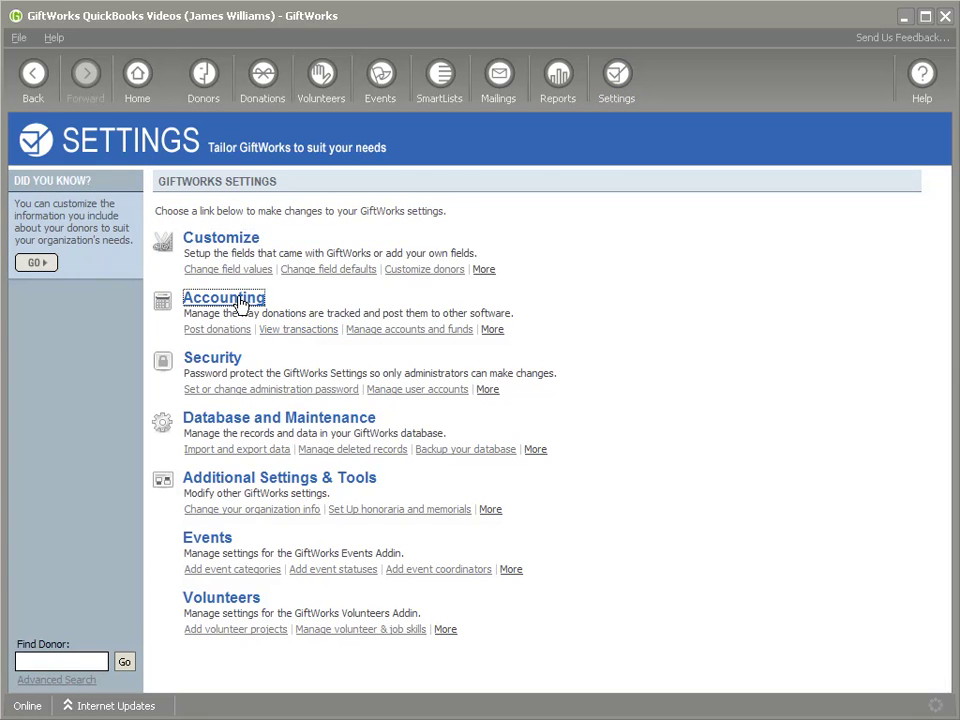
left_click(279, 257)
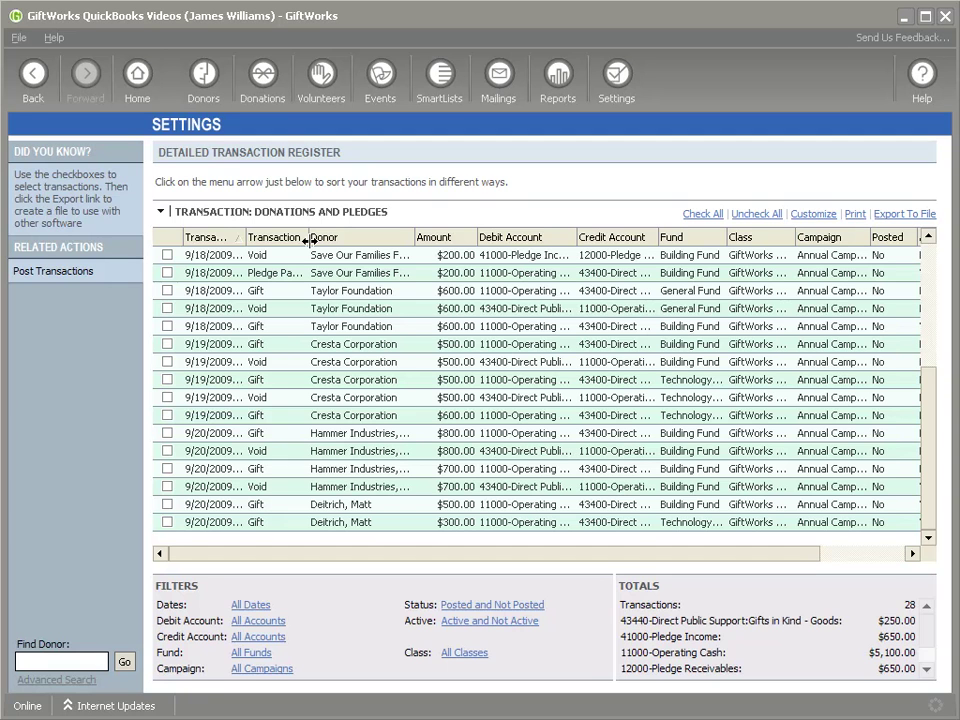
Step: Widen the register's Transaction and Class columns to fit their full entries
left_click_drag(309, 240, 331, 240)
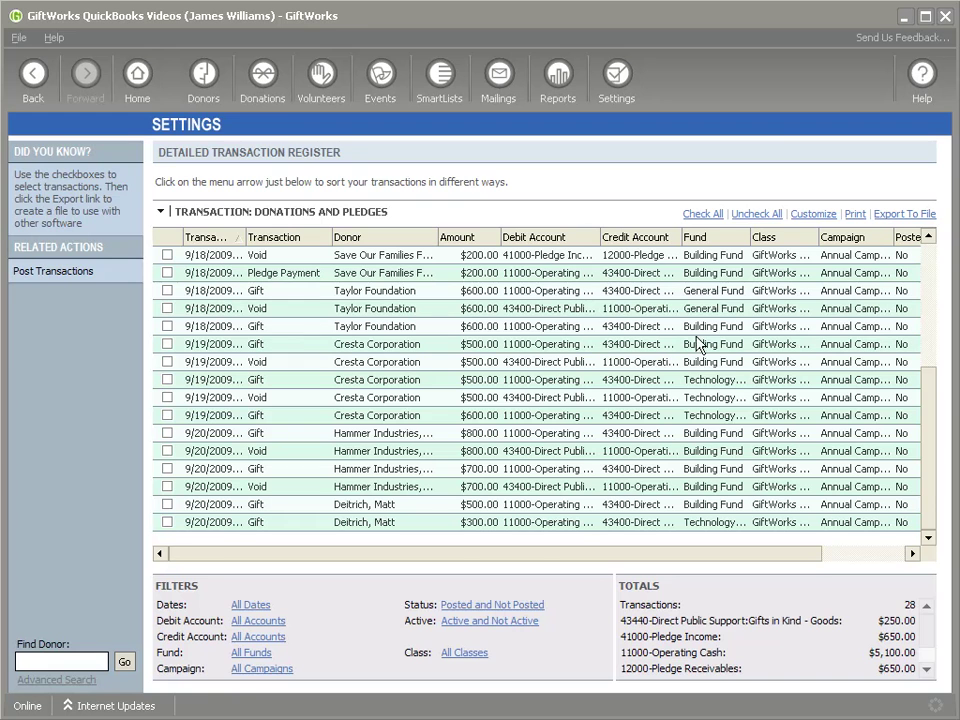
left_click_drag(936, 403, 926, 363)
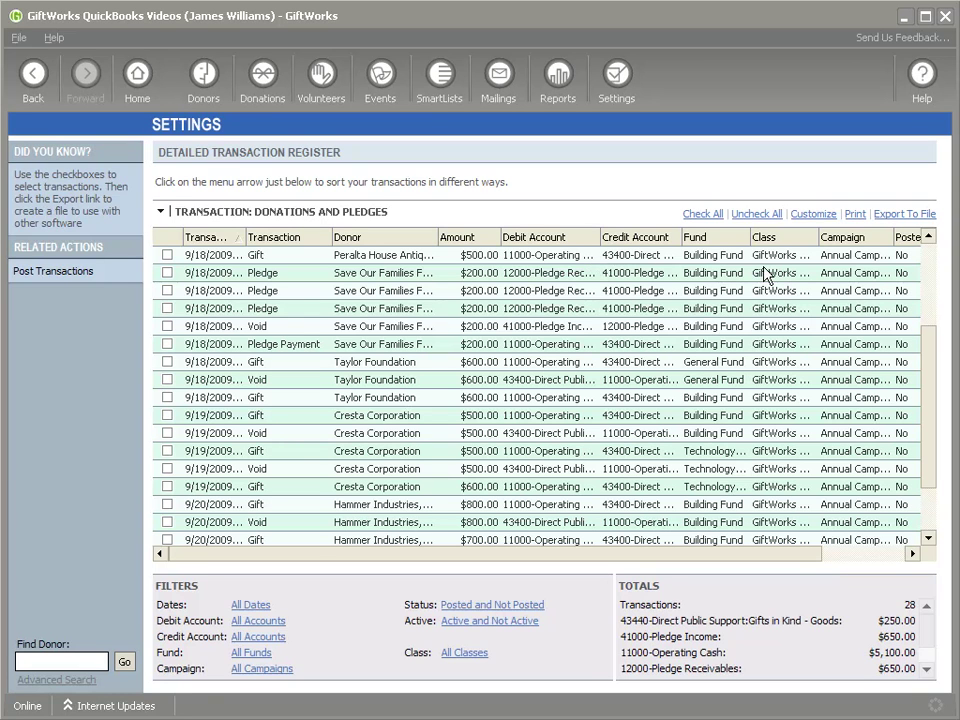
double_click(816, 239)
Step: Examine the Class, Campaign, Posted and Active values across the register, from the earliest to the latest transactions
left_click_drag(431, 553, 591, 553)
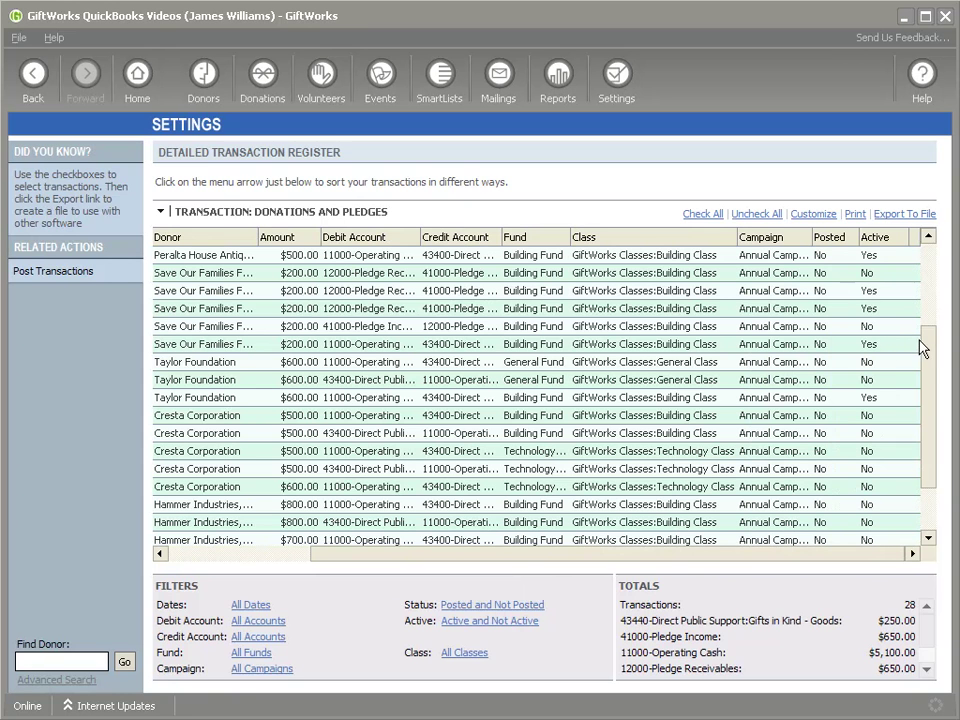
left_click_drag(926, 339, 926, 283)
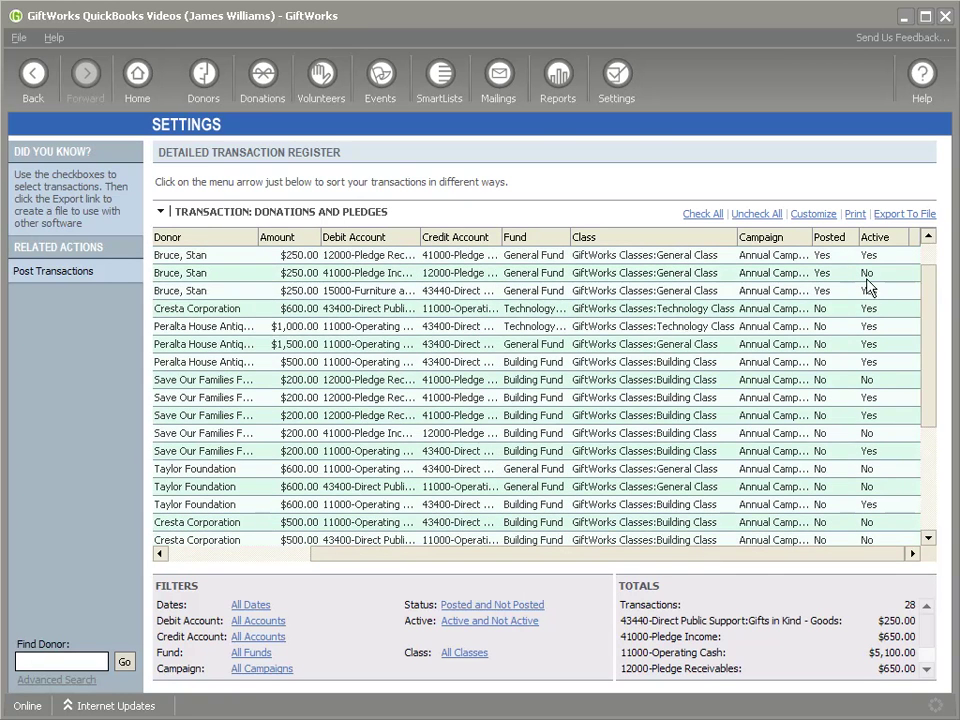
left_click(928, 236)
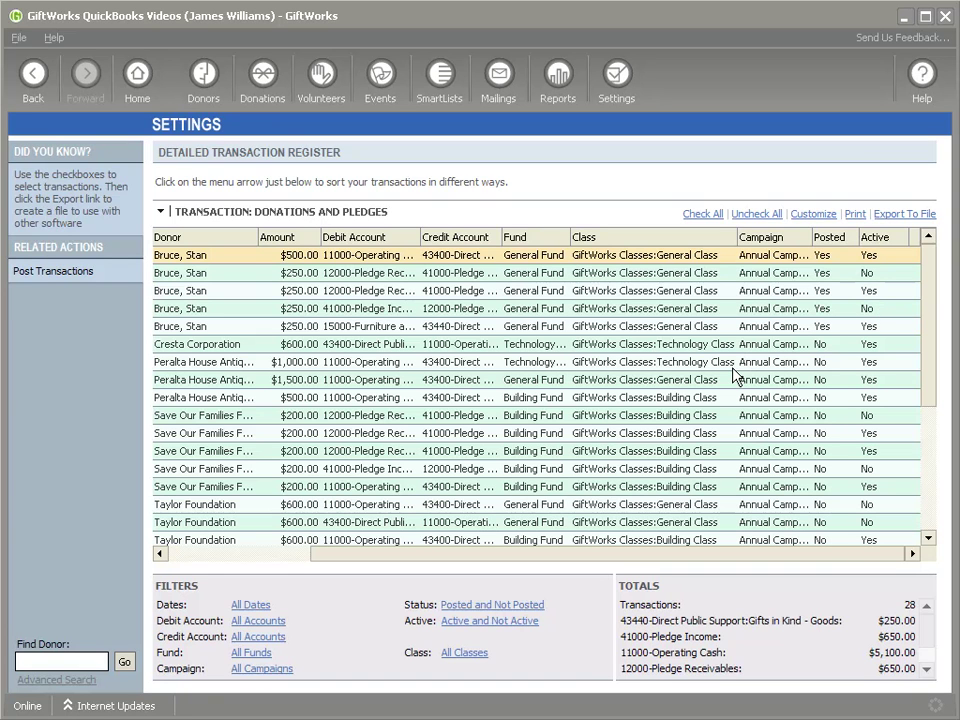
left_click_drag(478, 552, 326, 563)
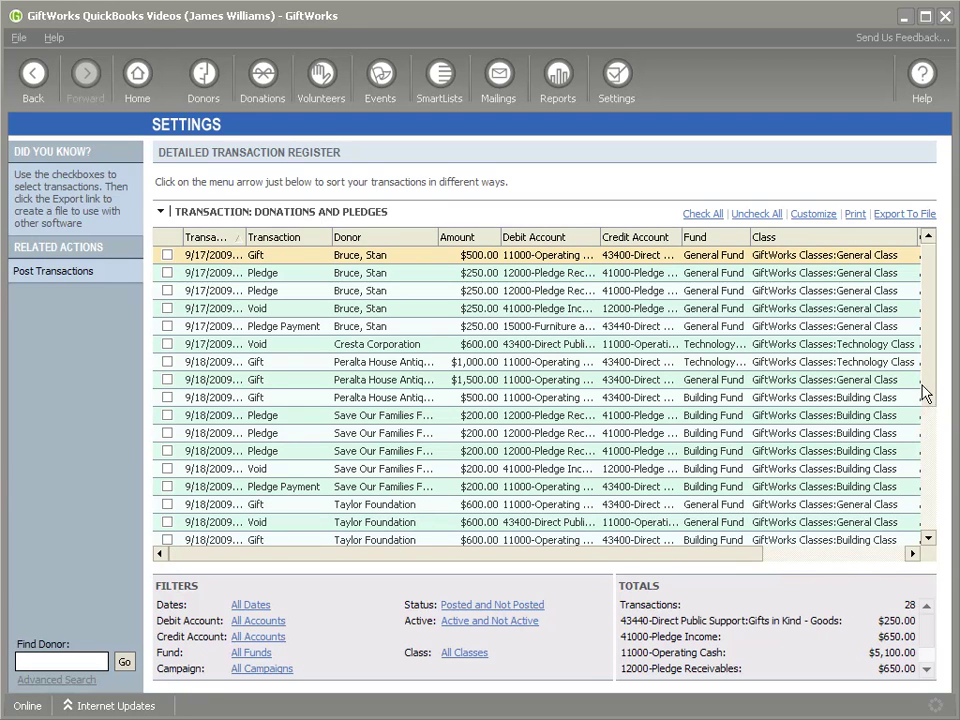
left_click_drag(928, 386, 926, 504)
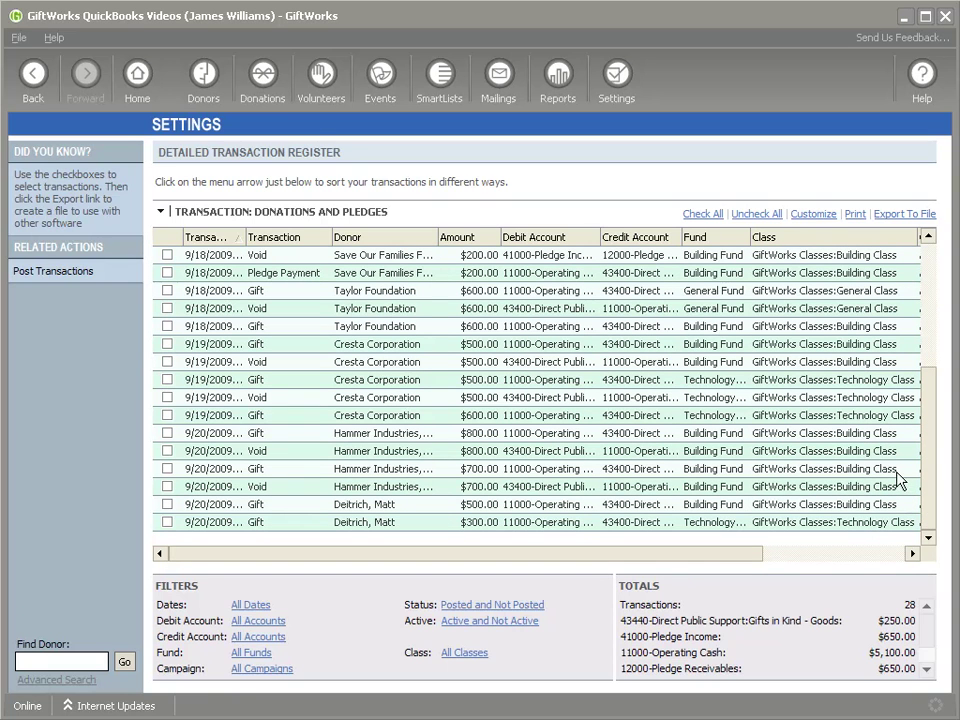
Step: Review the class and the debit and credit accounts assigned to the General Fund in the accounts and funds settings
left_click(613, 100)
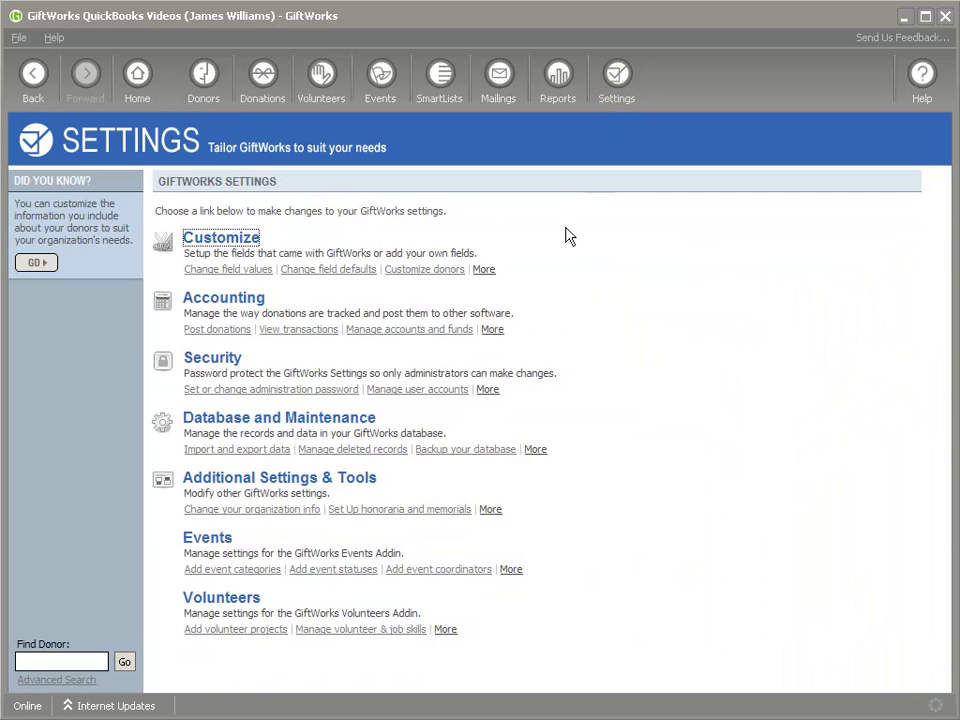
left_click(405, 331)
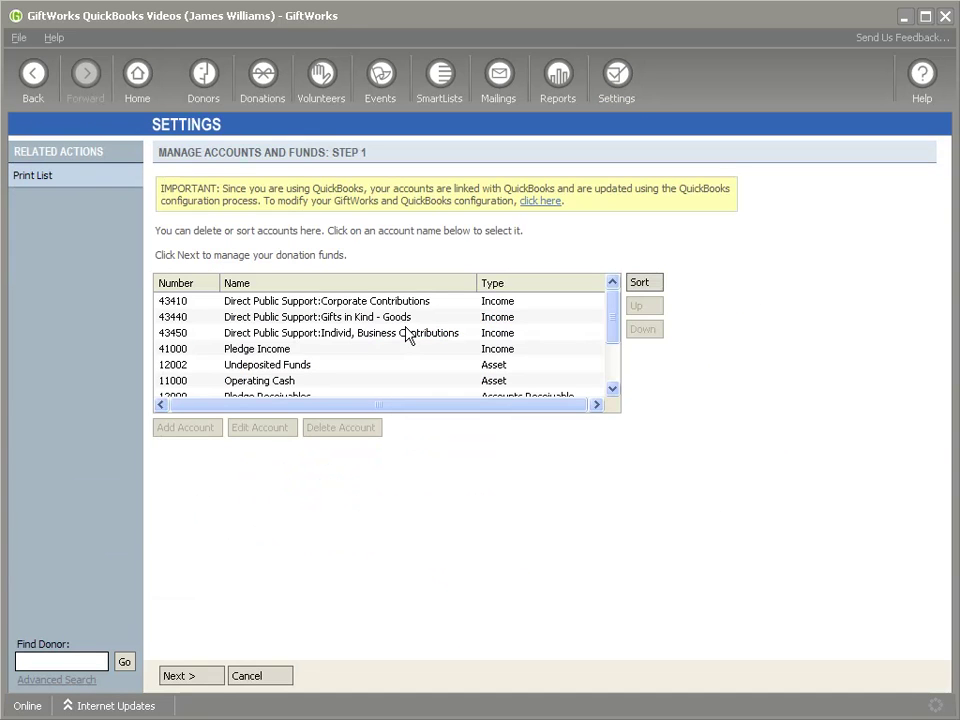
left_click(193, 676)
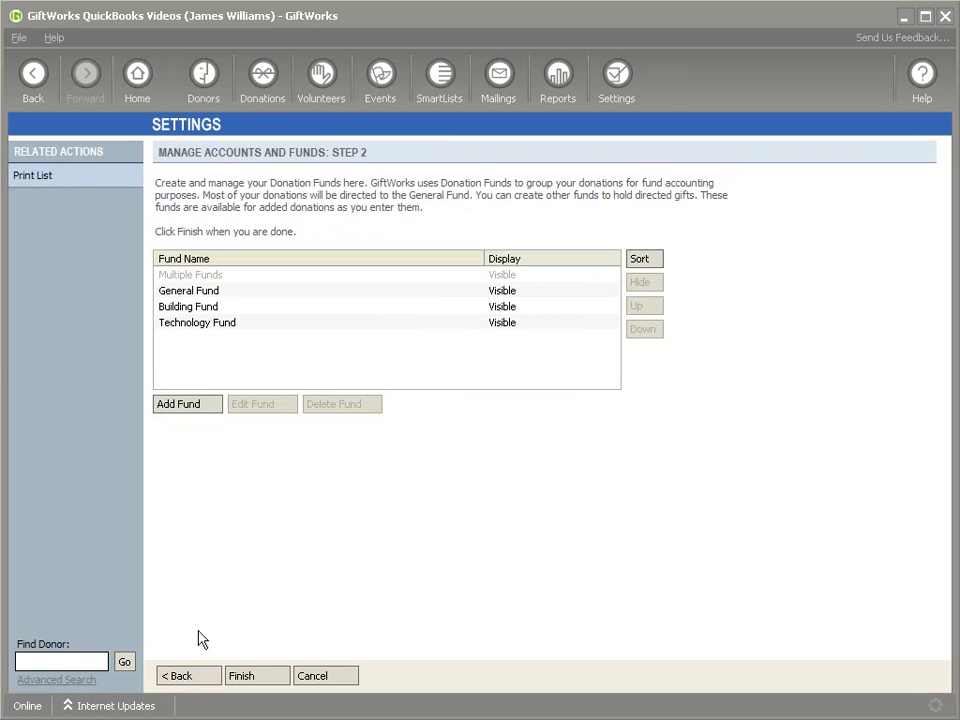
left_click(181, 292)
left_click(247, 408)
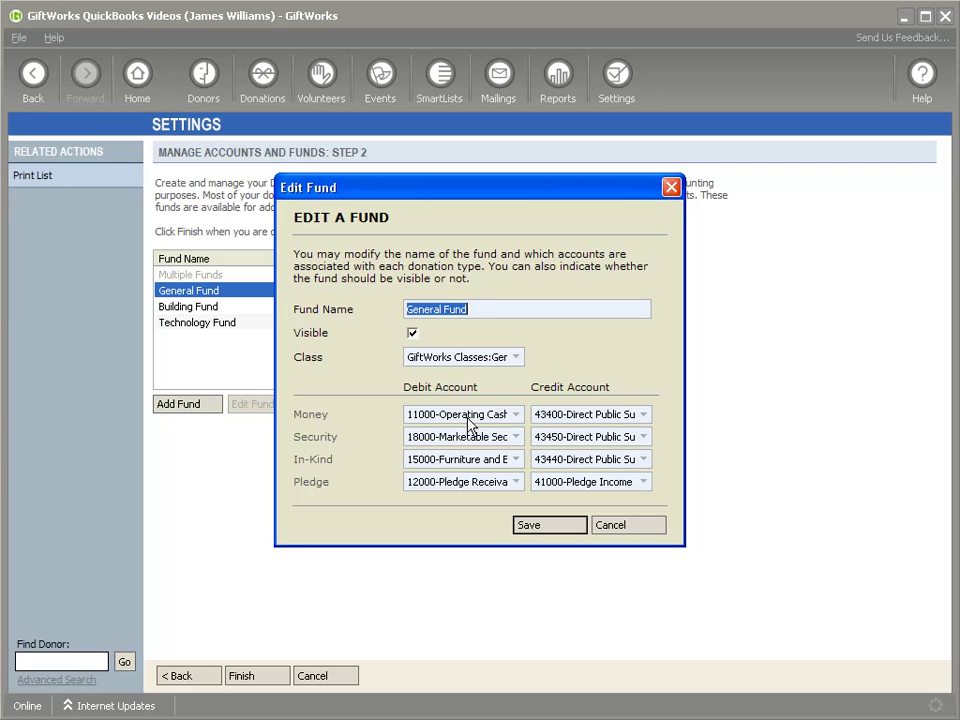
left_click(612, 526)
Step: Add a $500 check donation to the General Fund for the donor listed directly below the one with the $800.00 last donation
left_click(204, 100)
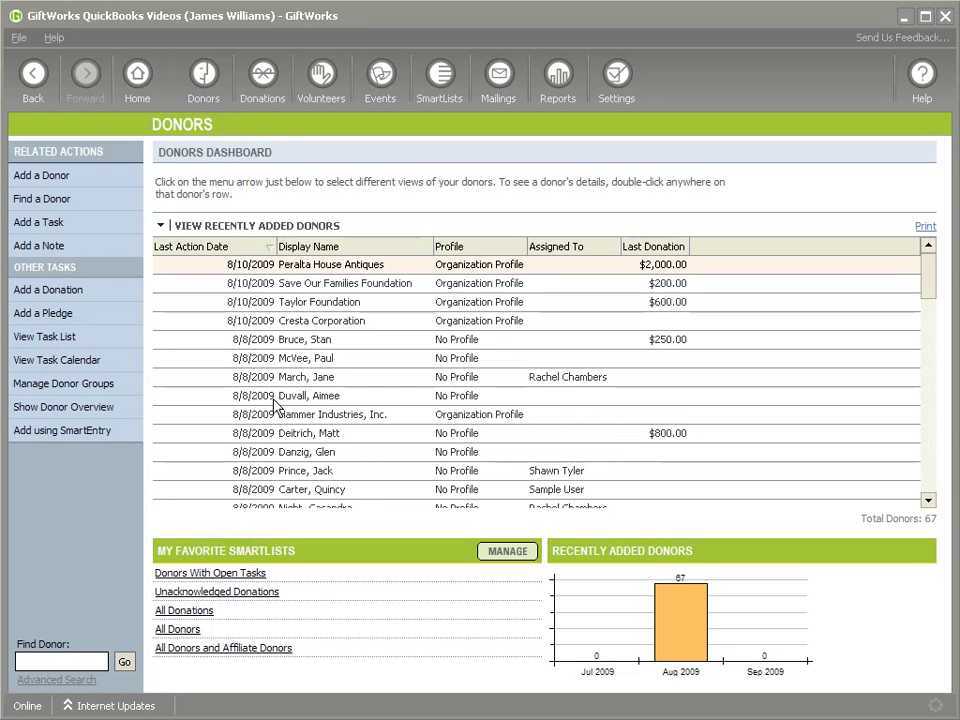
right_click(270, 459)
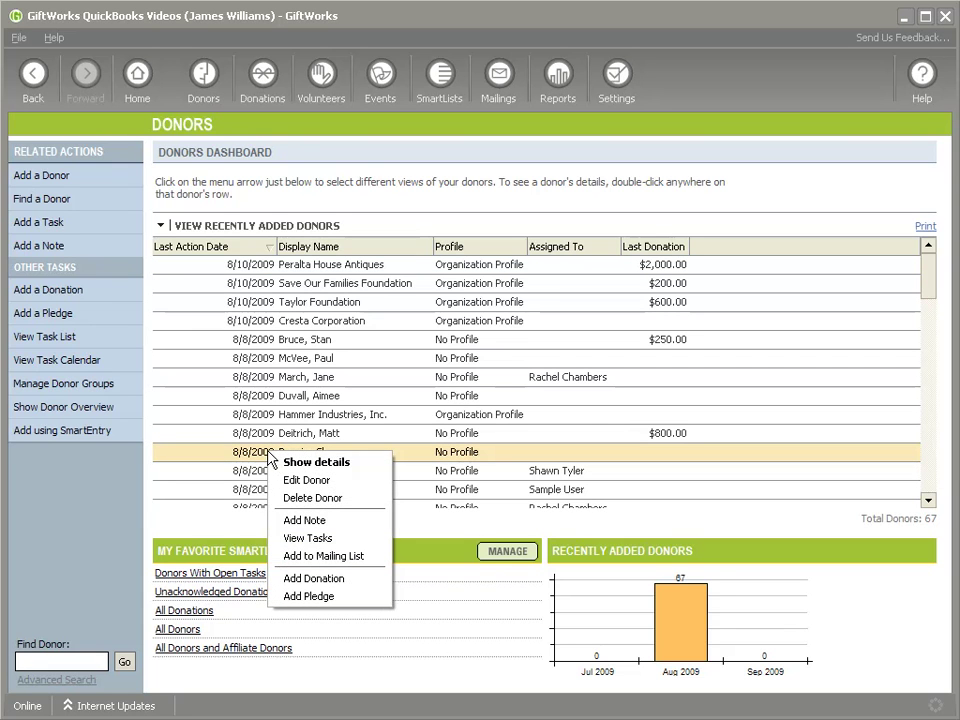
left_click(310, 578)
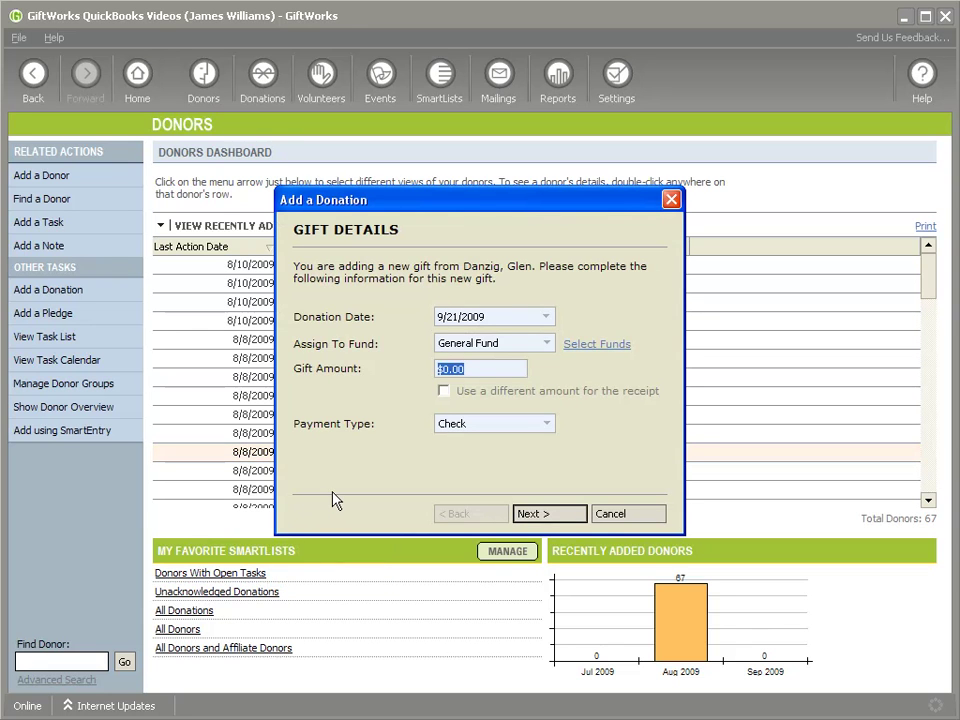
type("5")
type("00")
left_click(524, 517)
left_click(532, 520)
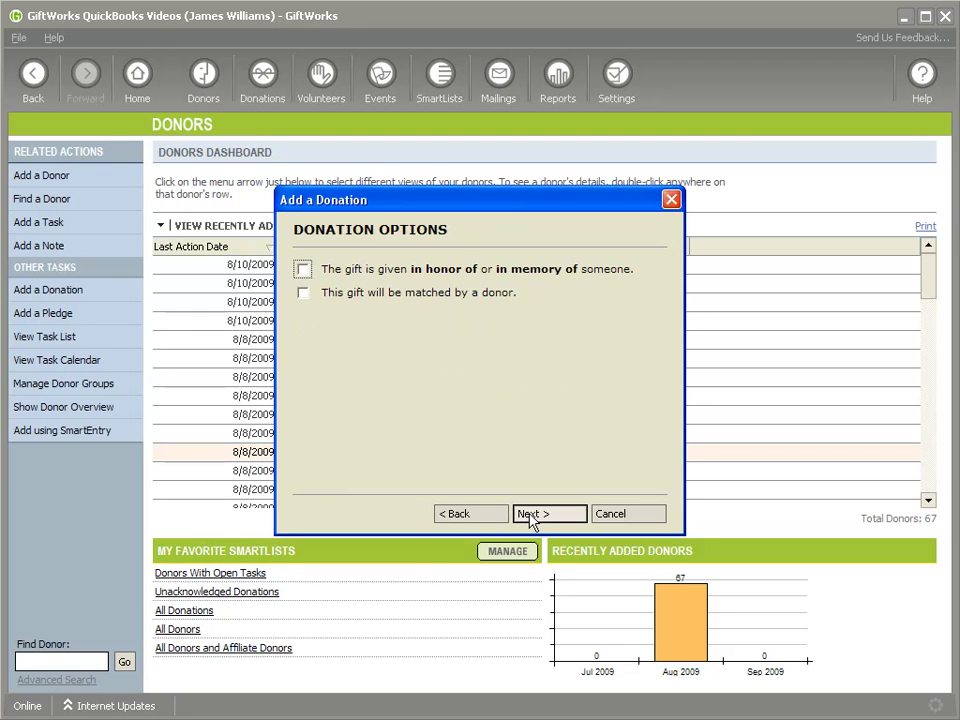
left_click(532, 519)
left_click(534, 519)
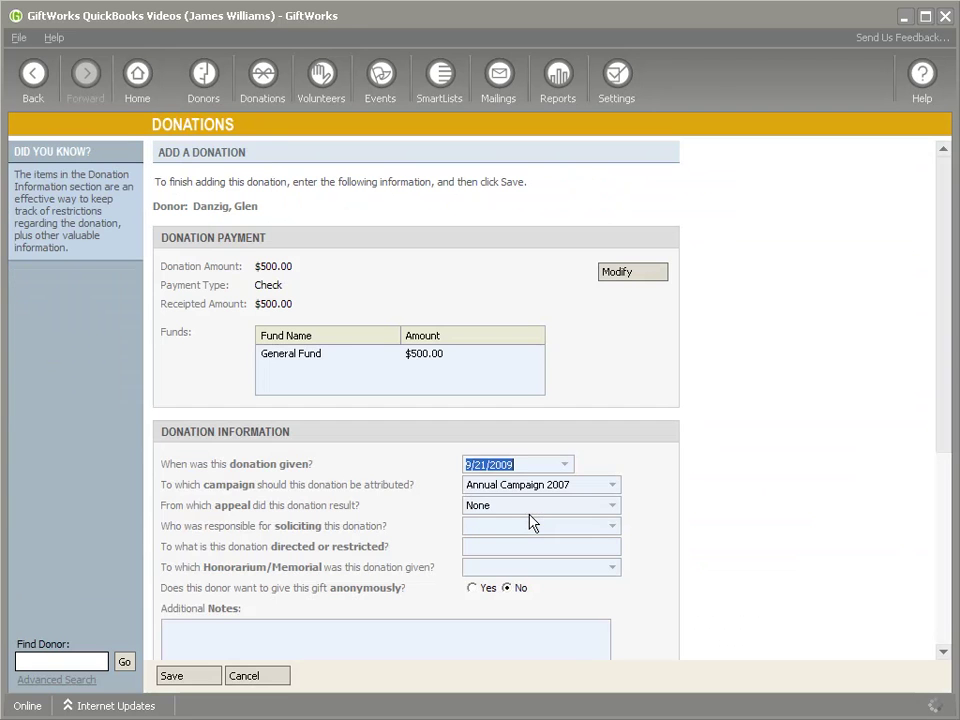
left_click(186, 677)
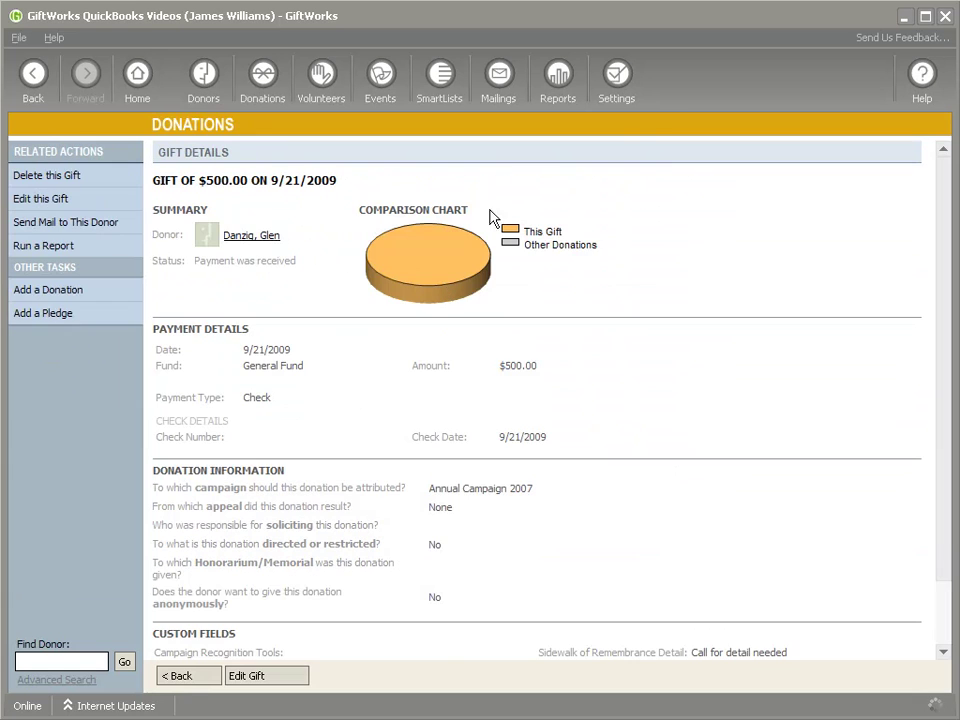
Step: Check the new $500 gift's accounts, fund, class, Posted and Active status in the detailed transaction register
left_click(621, 104)
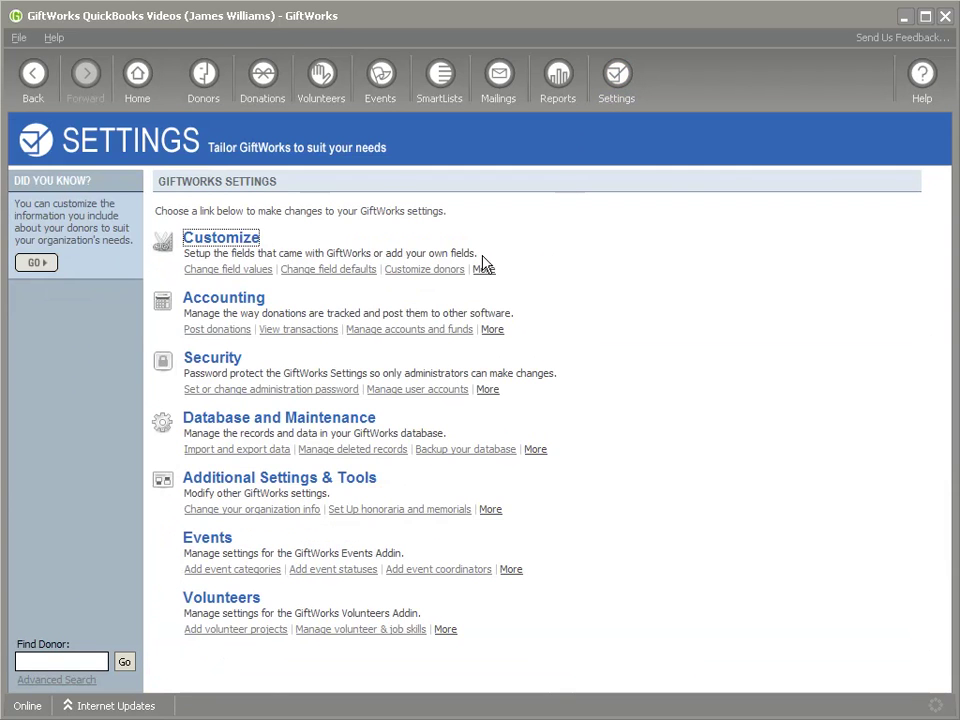
left_click(321, 332)
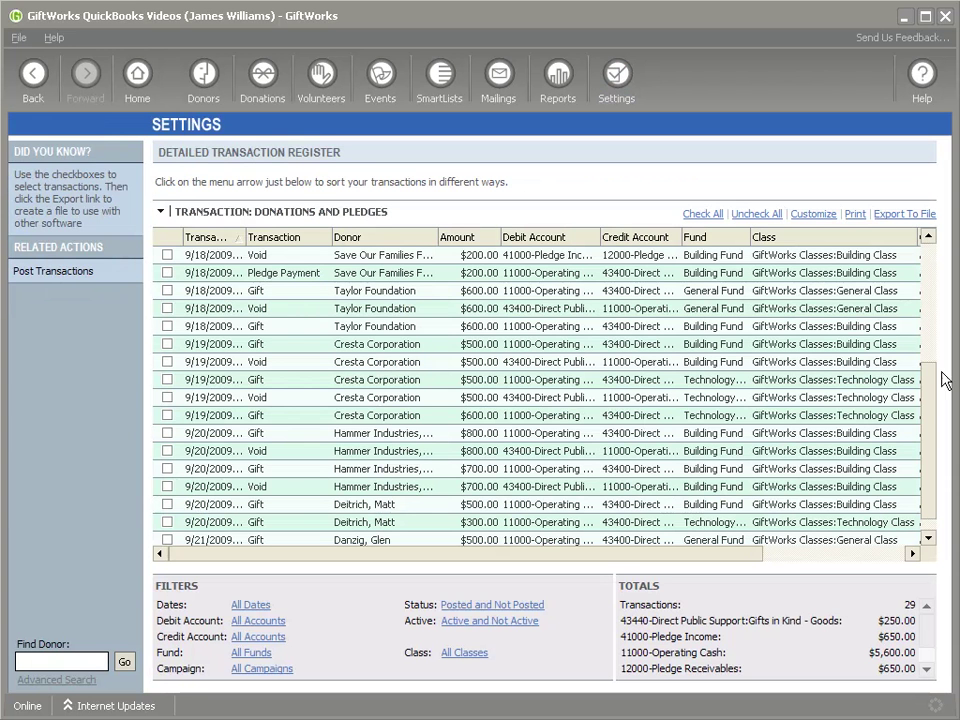
scroll(930, 405, "down", 1)
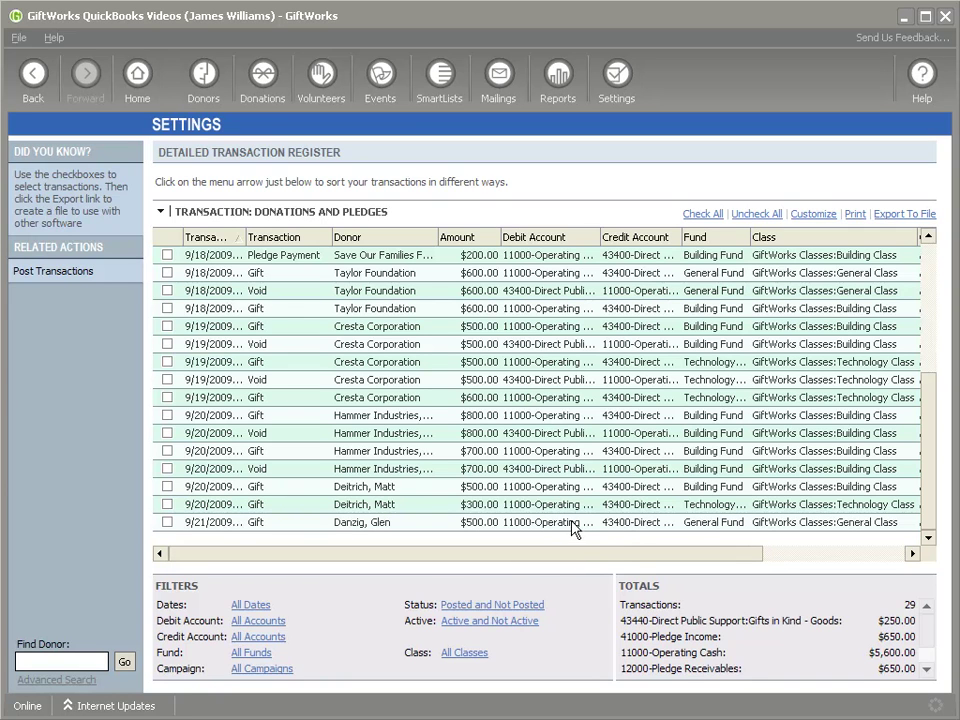
left_click_drag(592, 562, 780, 561)
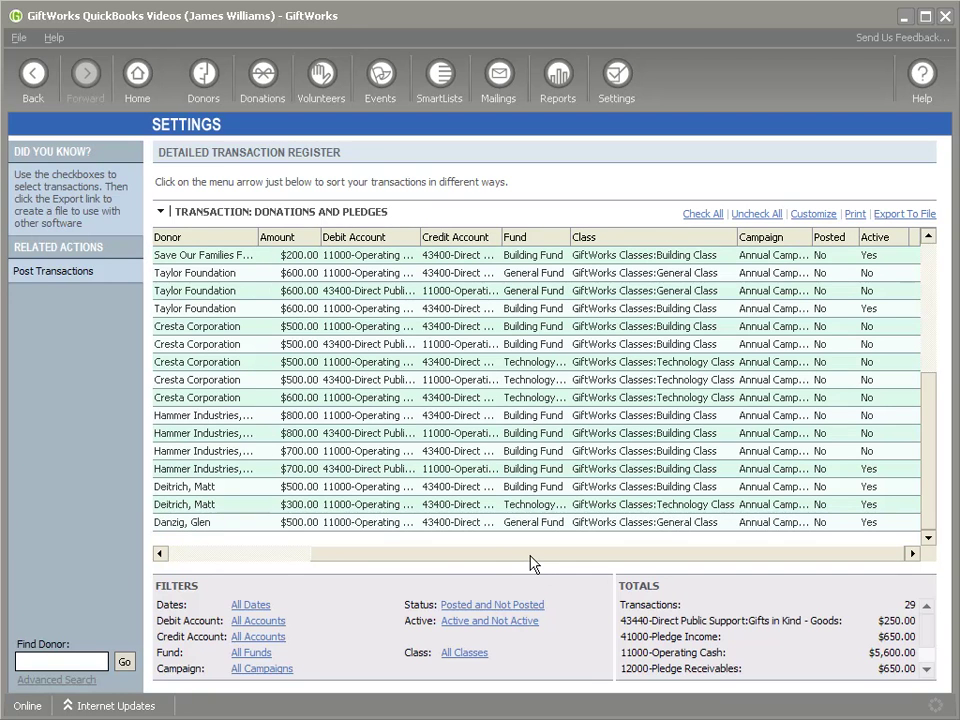
left_click_drag(524, 563, 375, 568)
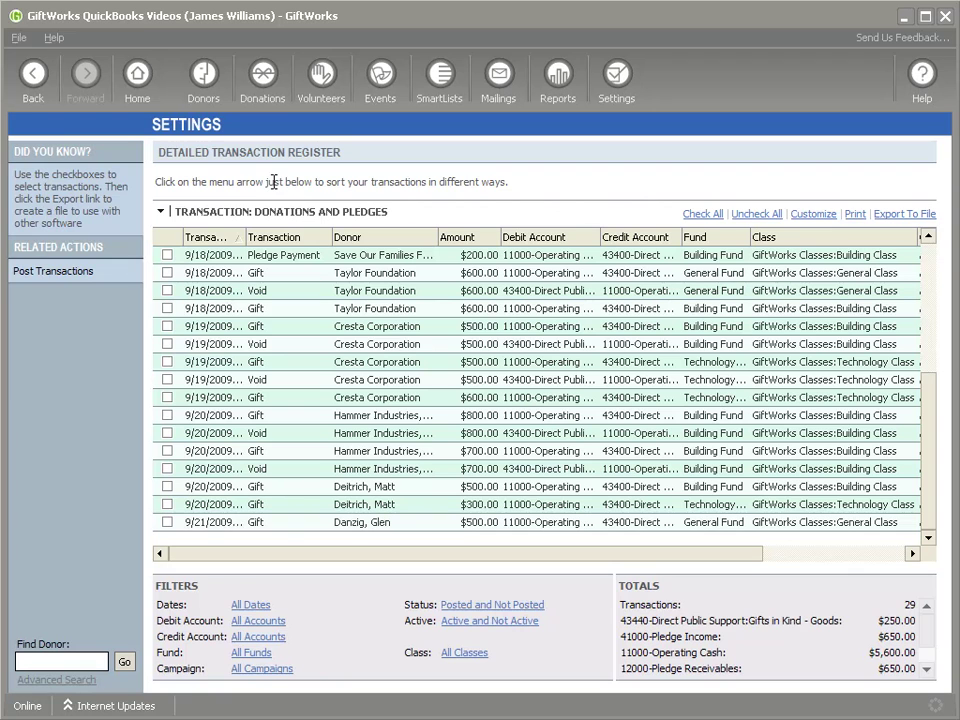
Step: Change the amount of the 9/21/2009 General Fund gift to $600 and save the donation
left_click(255, 95)
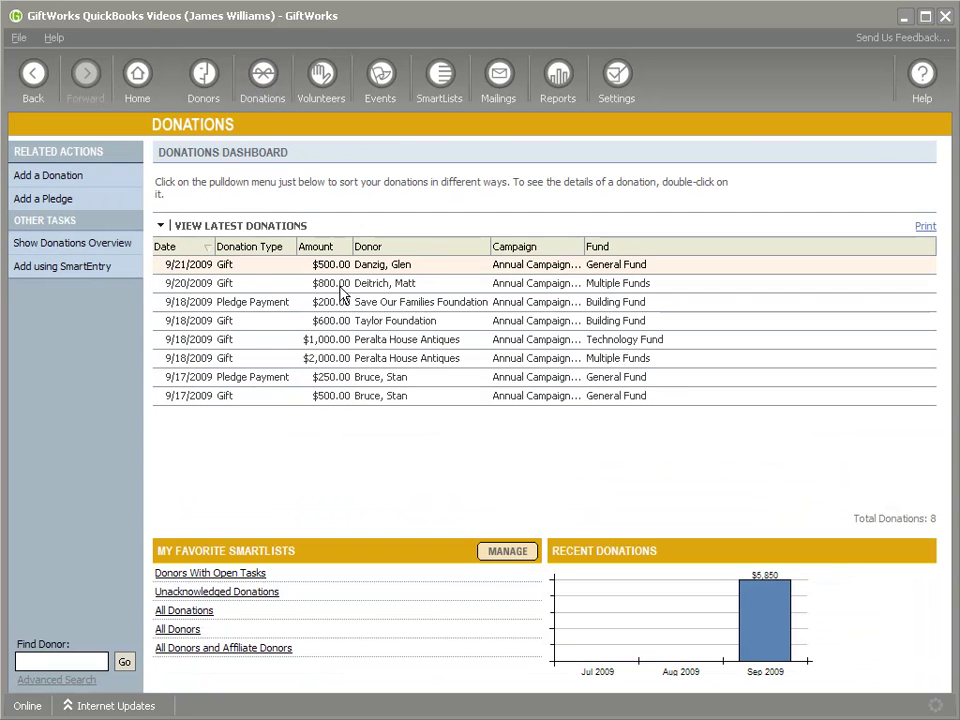
double_click(323, 272)
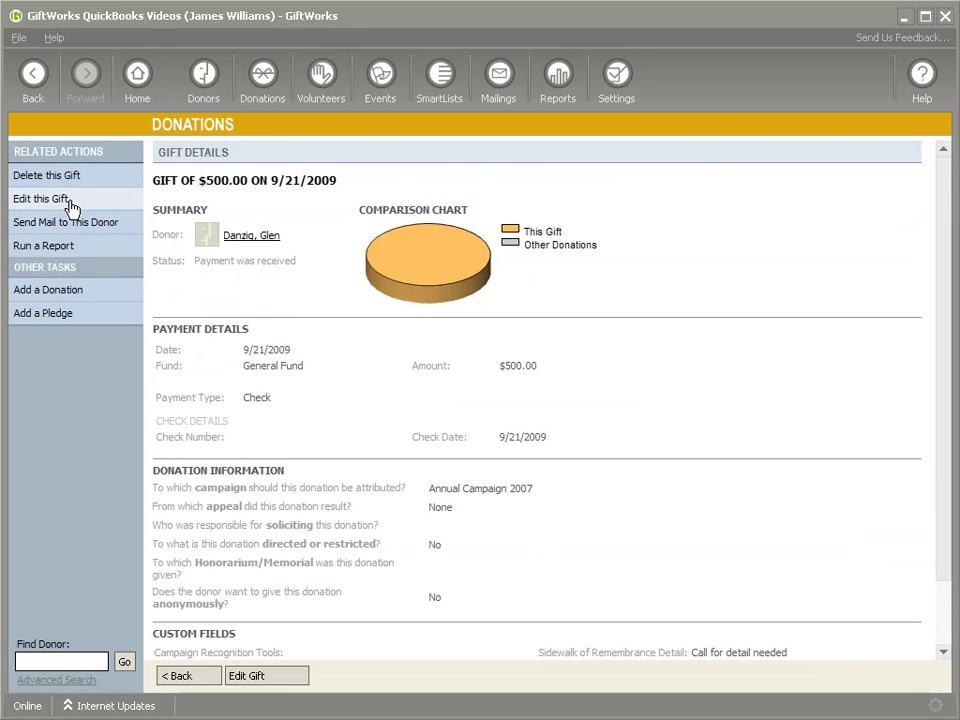
left_click(70, 204)
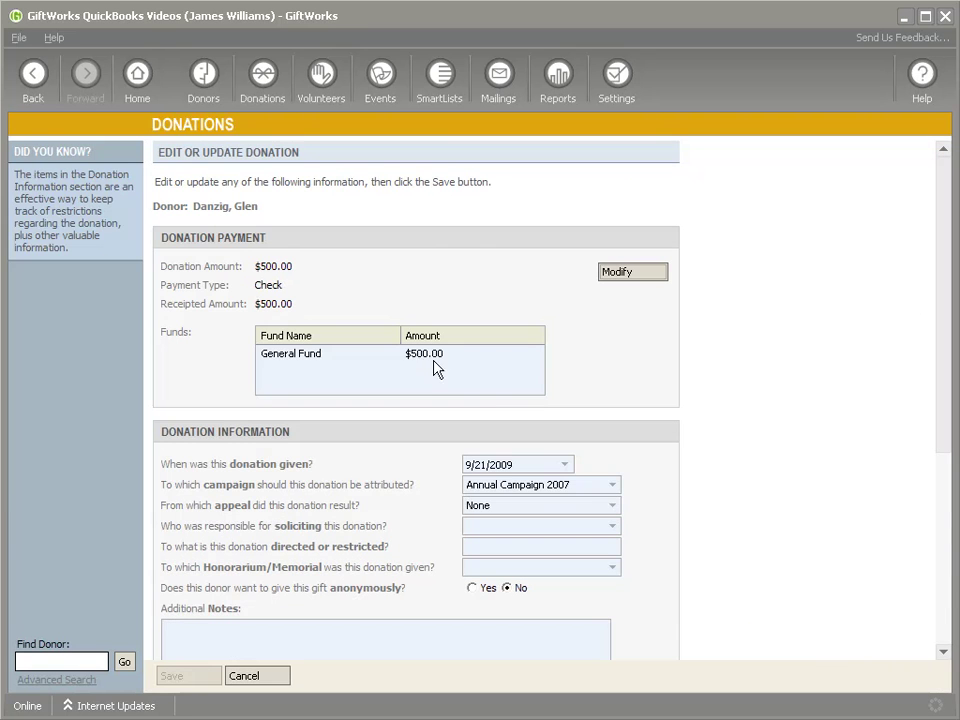
left_click(624, 275)
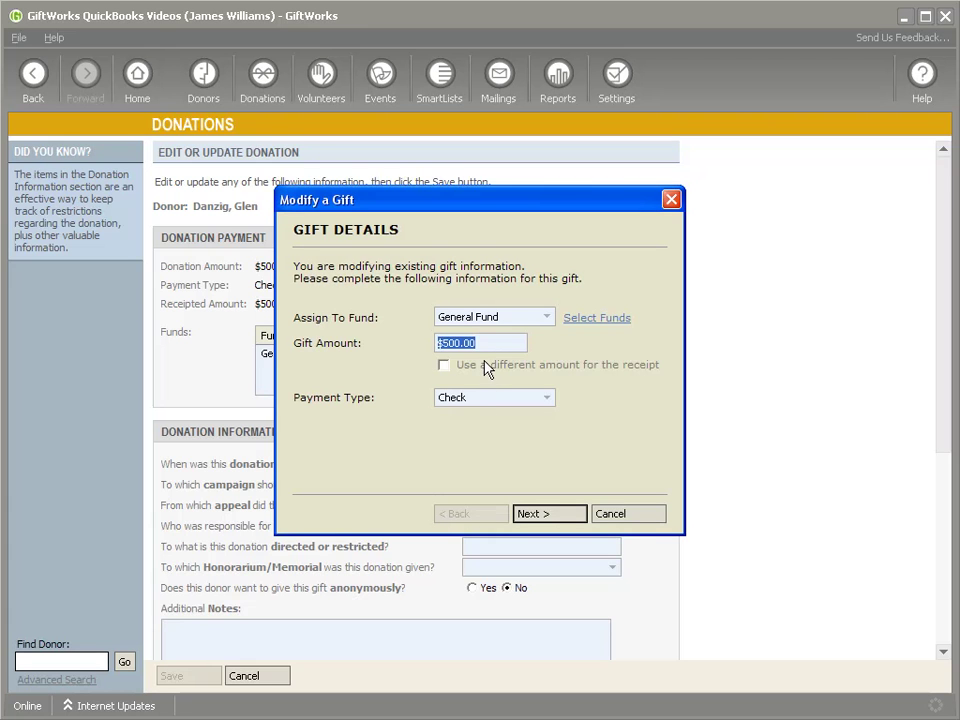
type("$600")
left_click(540, 513)
left_click(540, 513)
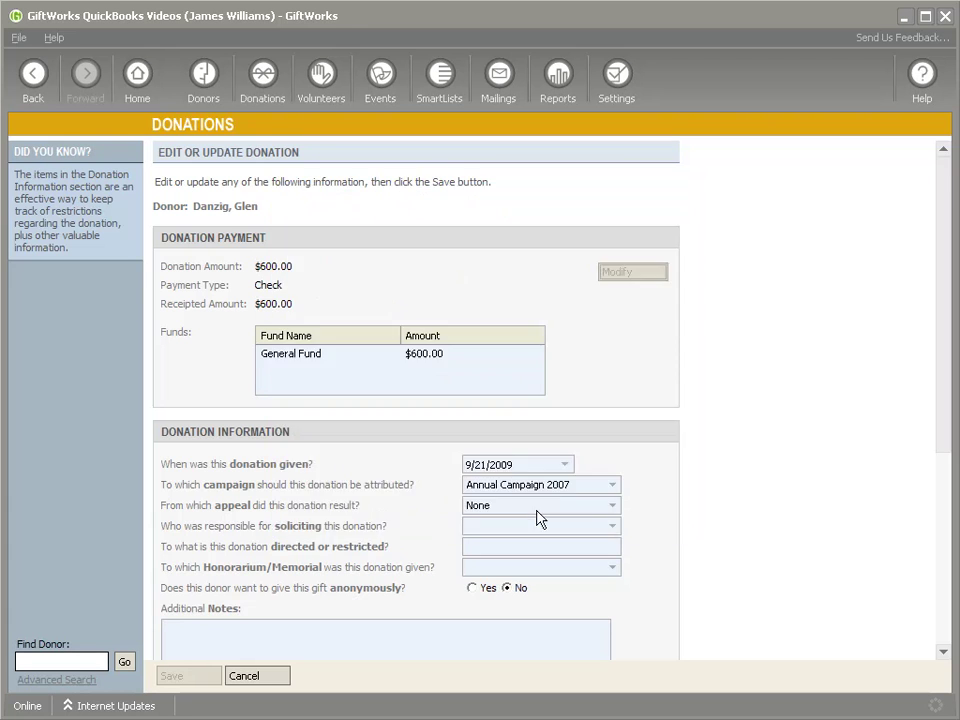
left_click(212, 676)
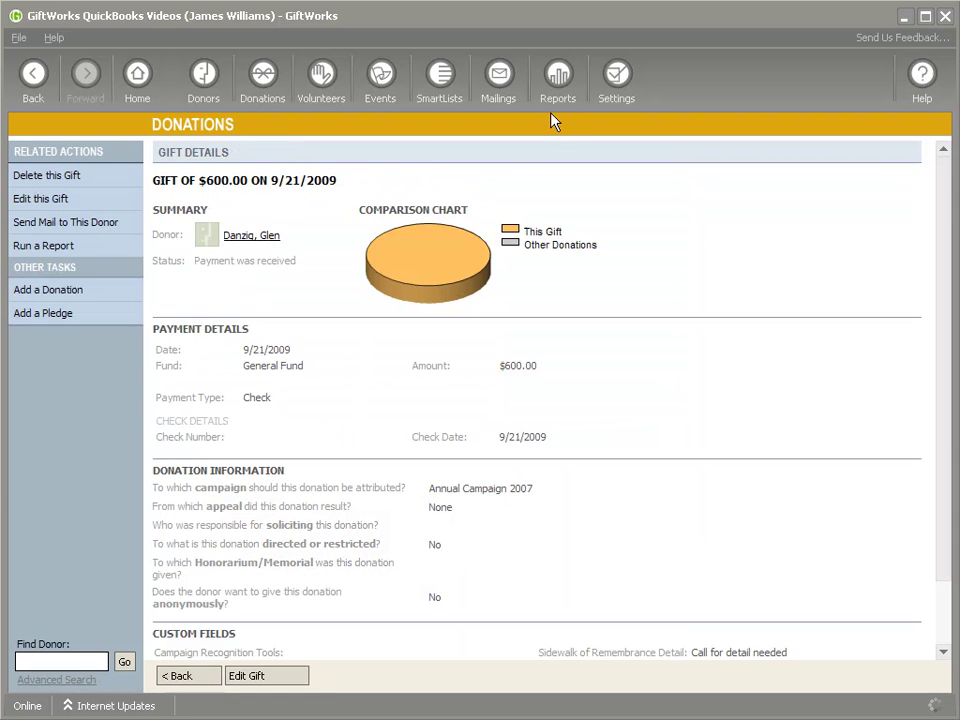
Step: Review the register's 9/21/2009 entries for the edited gift
left_click(614, 96)
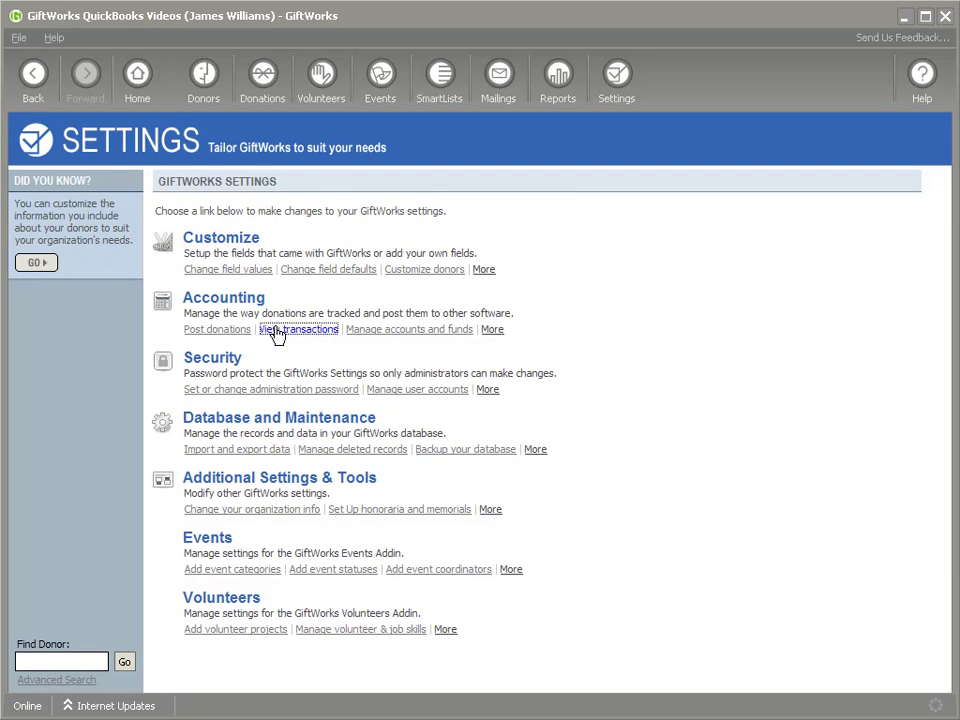
left_click(277, 331)
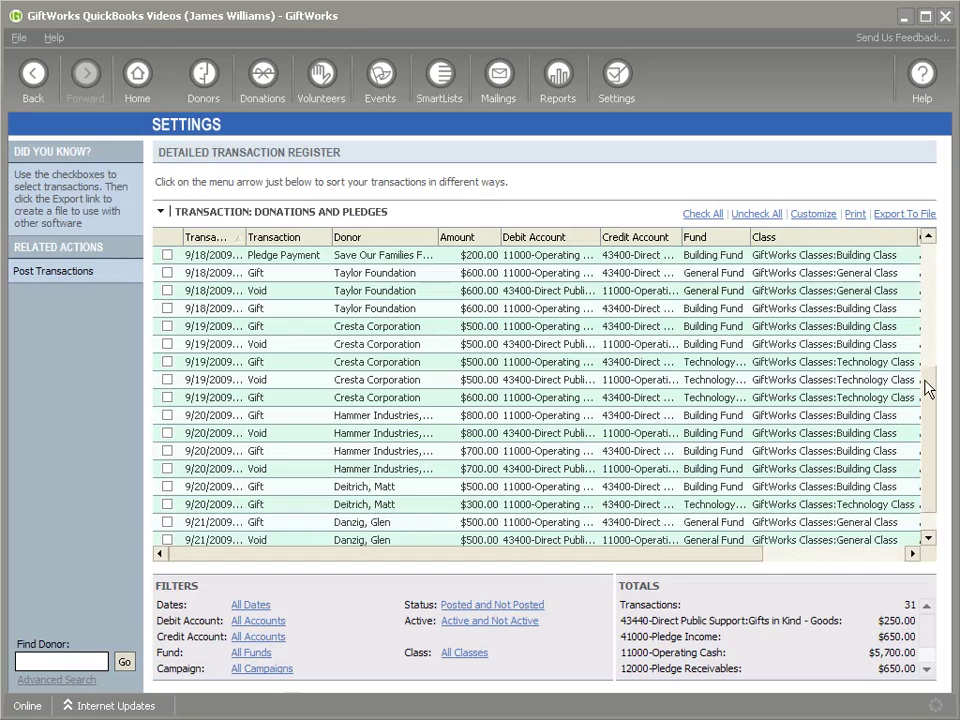
left_click_drag(928, 385, 866, 422)
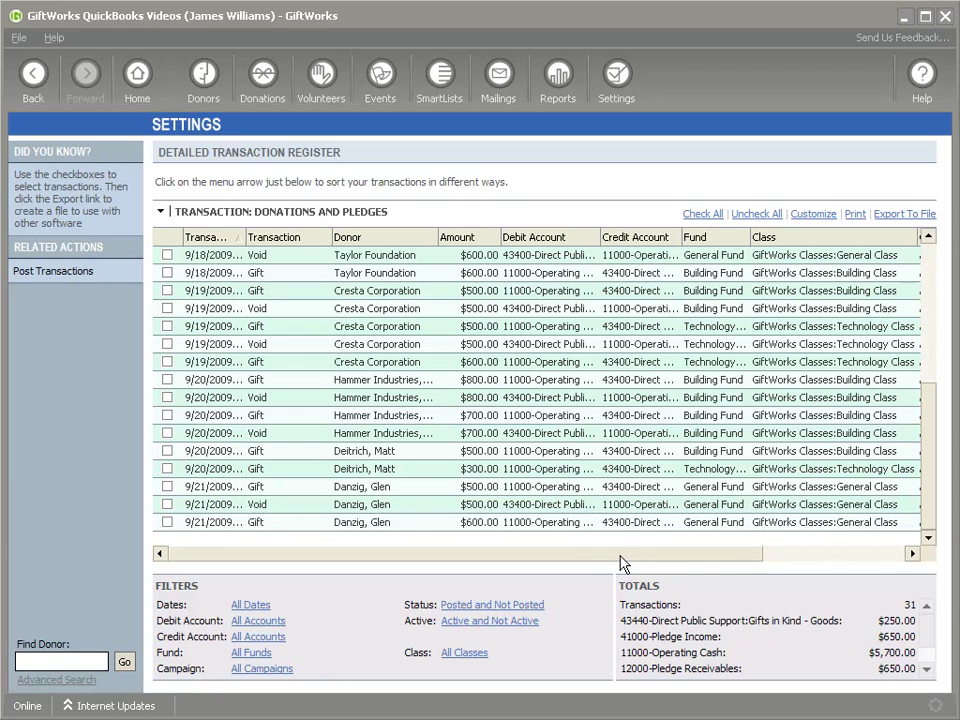
Step: Compare the accounts and the Posted and Active status of the original, voided and edited 9/21/2009 gift entries
left_click_drag(624, 557, 829, 541)
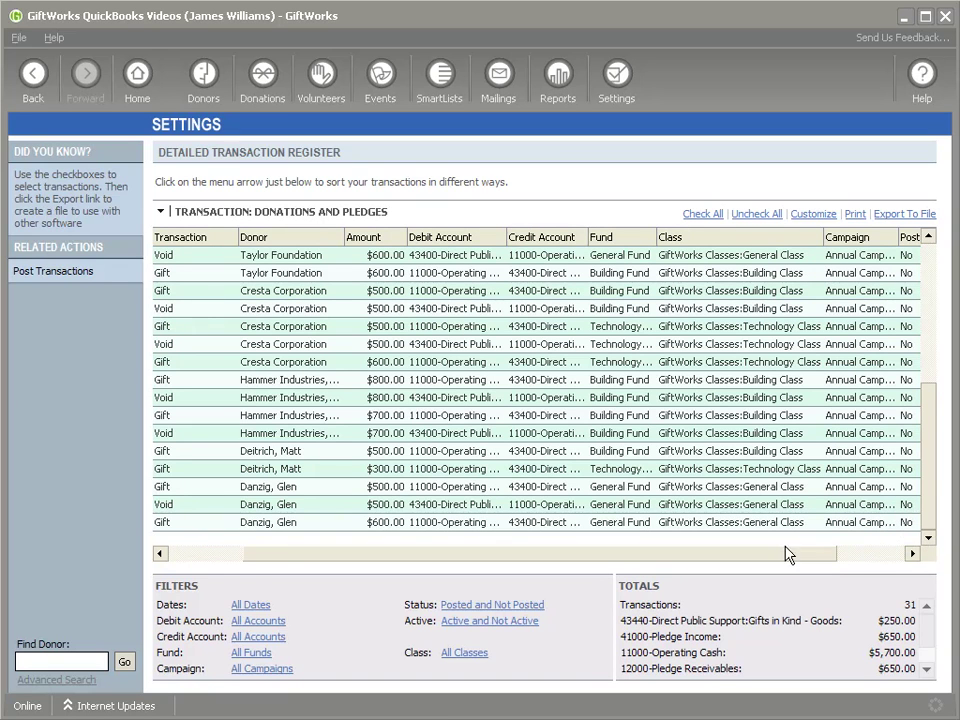
left_click_drag(823, 561, 917, 562)
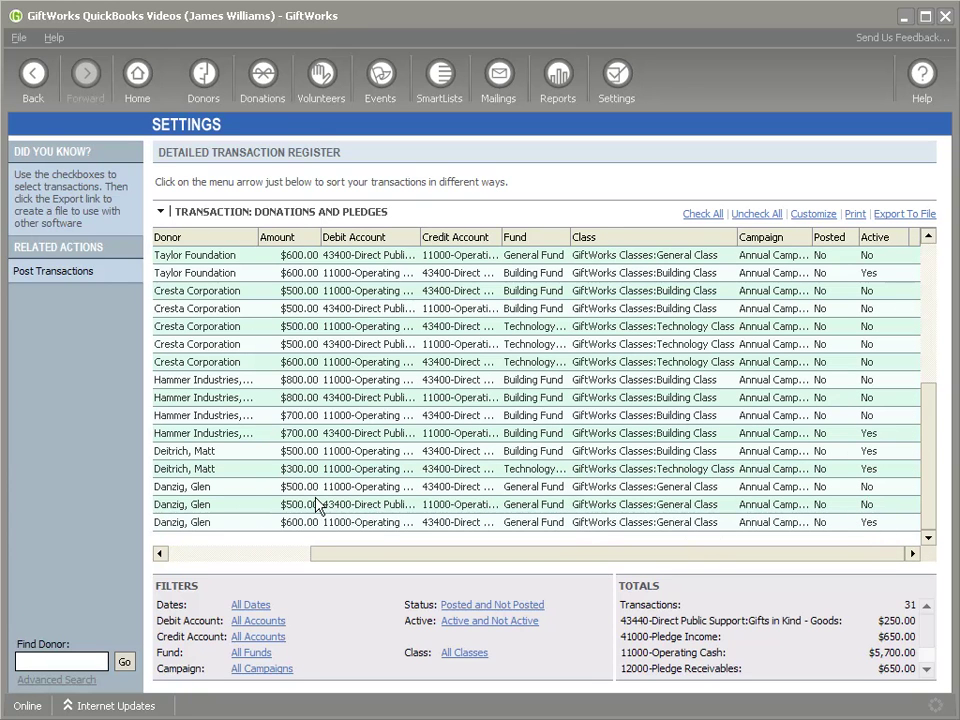
left_click_drag(444, 564, 268, 562)
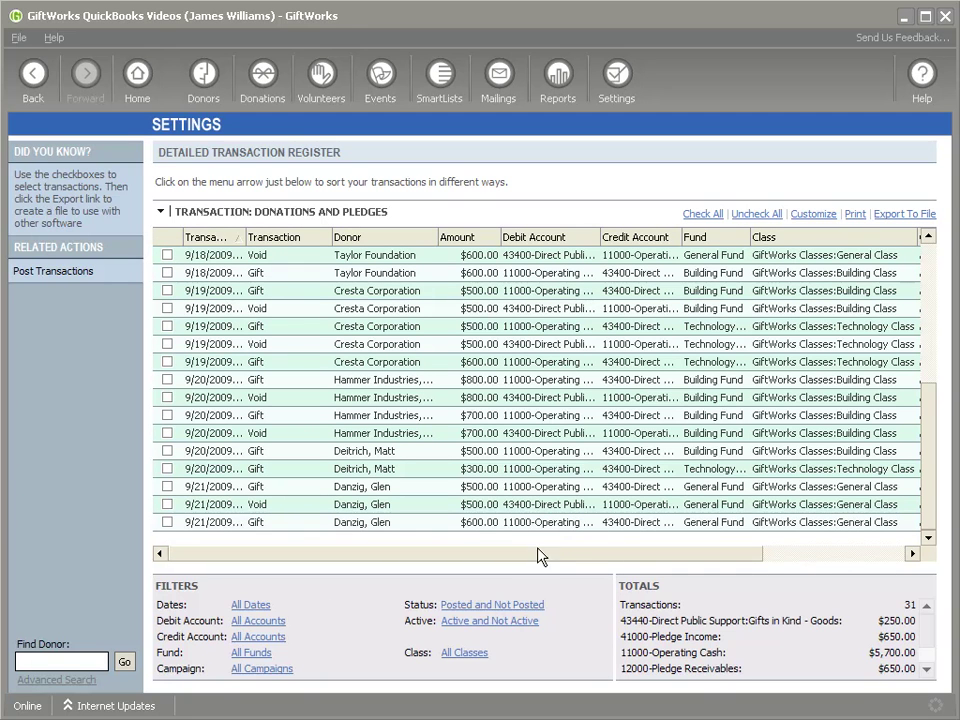
left_click_drag(524, 553, 677, 556)
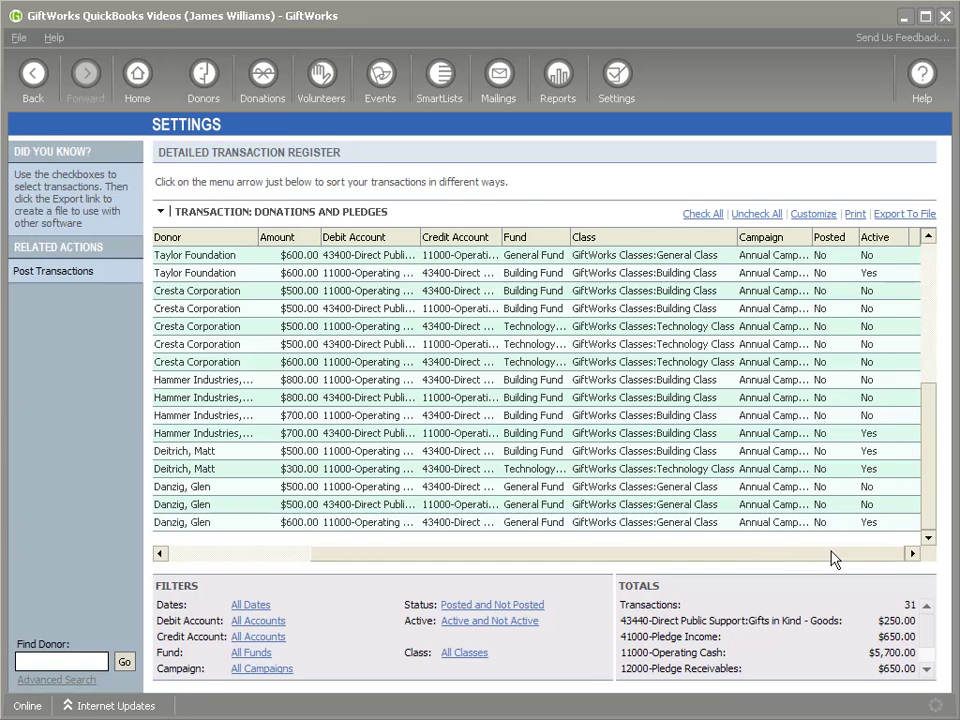
left_click_drag(789, 556, 649, 553)
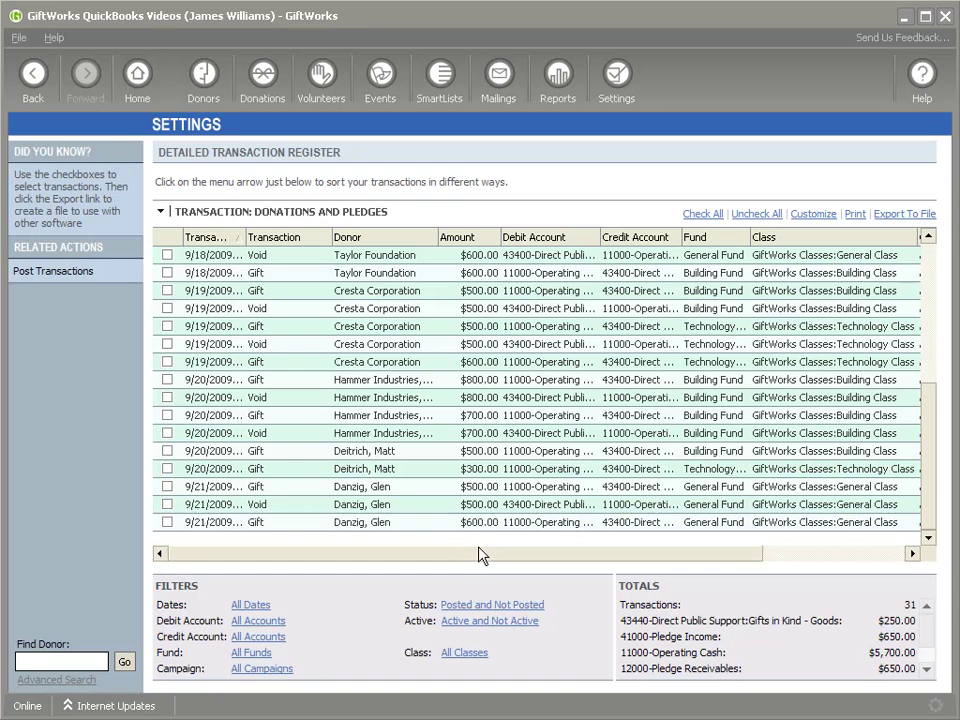
mouse_move(477, 556)
left_mouse_down()
mouse_move(549, 558)
mouse_move(468, 558)
left_mouse_up()
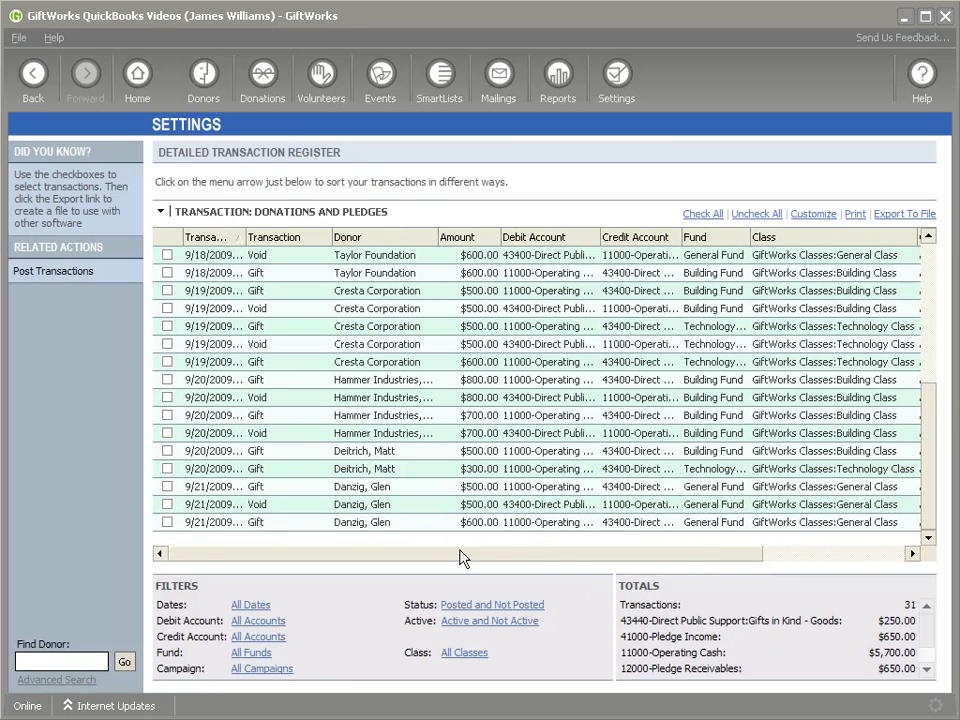
Step: Delete the $600 General Fund gift dated 9/21/2009 from the latest donations and confirm the deletion
left_click(258, 90)
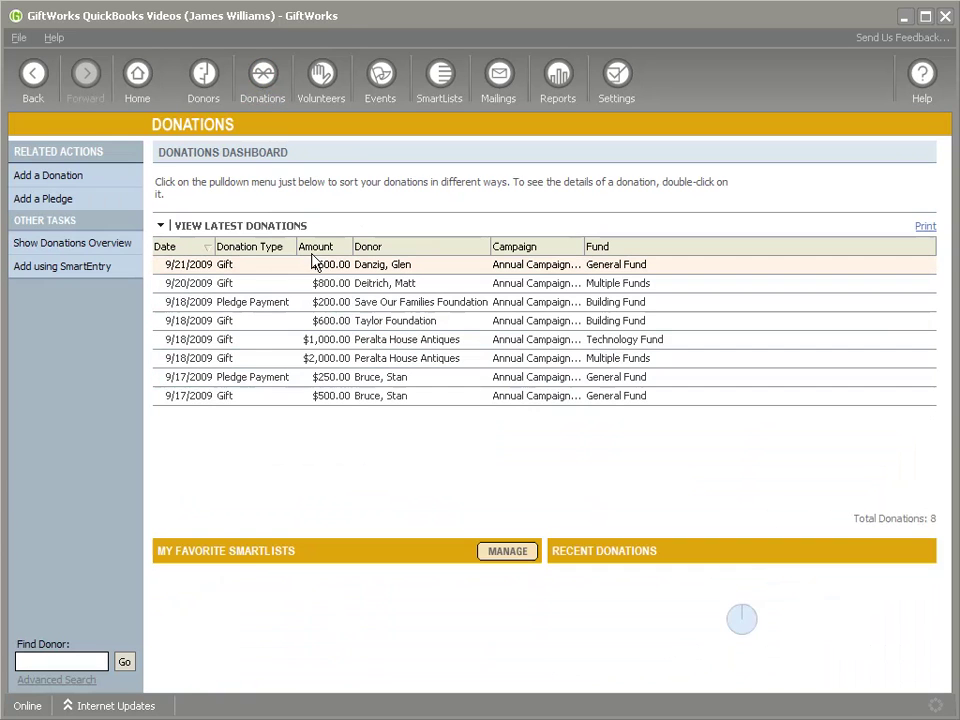
double_click(367, 268)
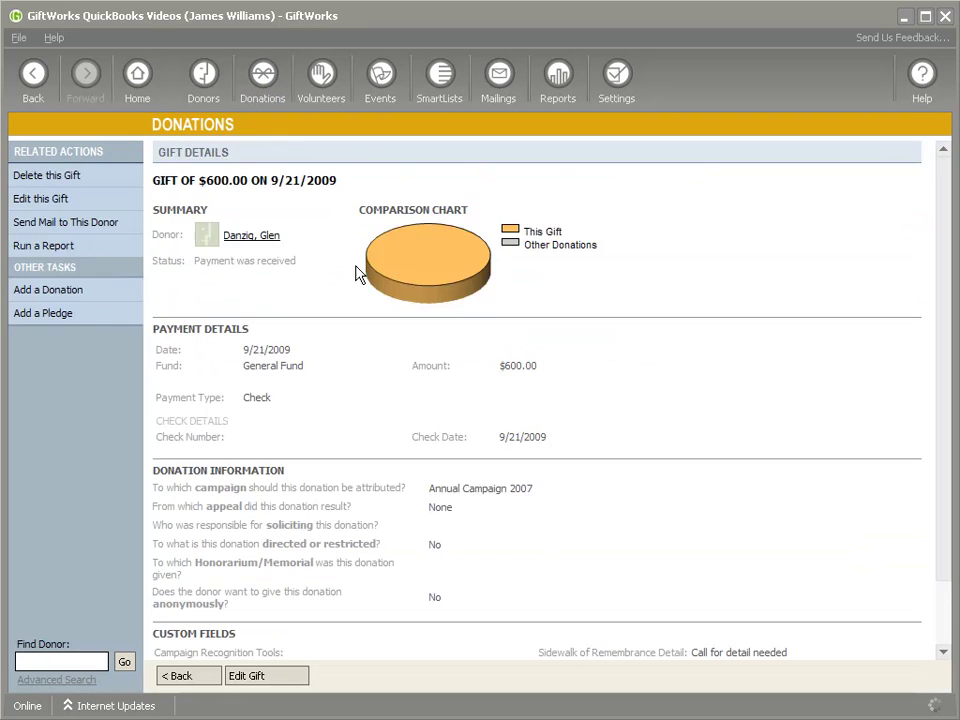
left_click(55, 175)
left_click(431, 430)
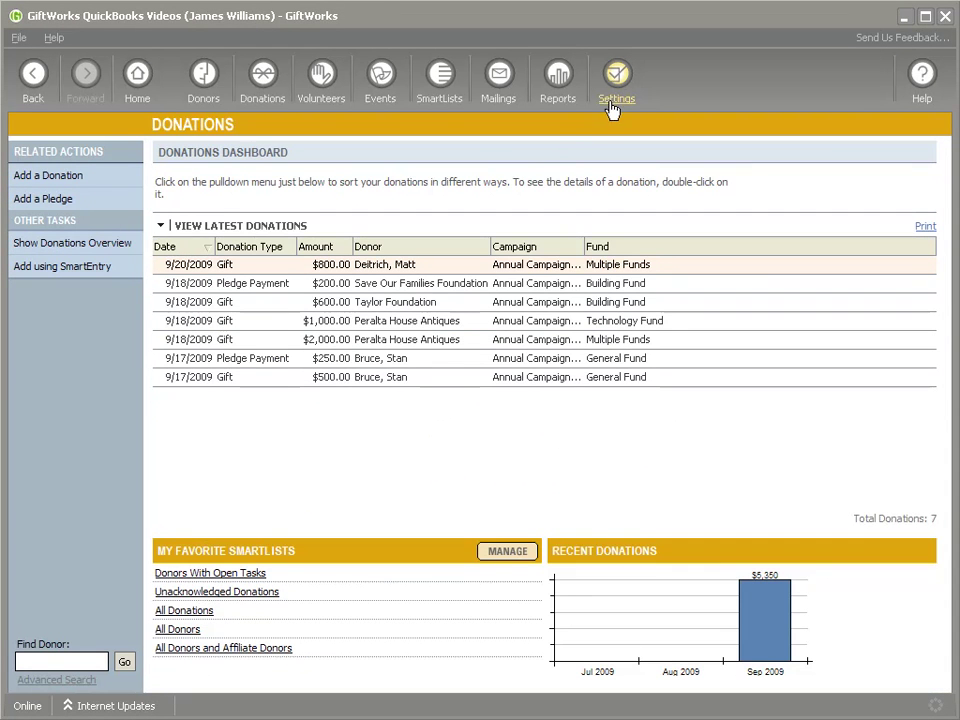
Step: Check how the deleted $600 gift is recorded among the detailed transaction register's 9/21/2009 entries
left_click(302, 331)
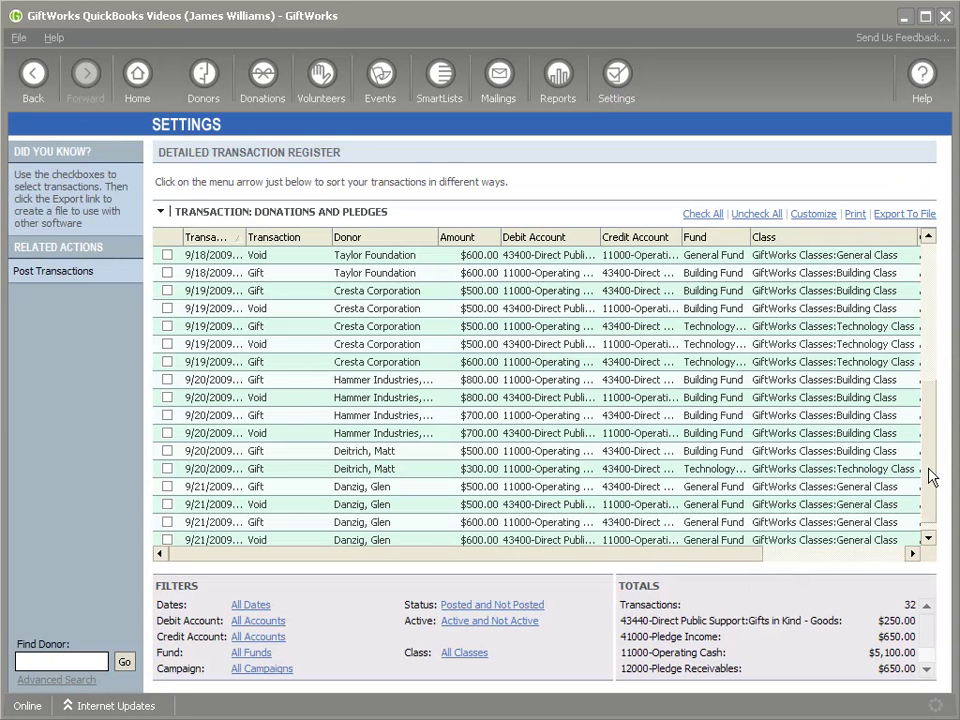
left_click(928, 537)
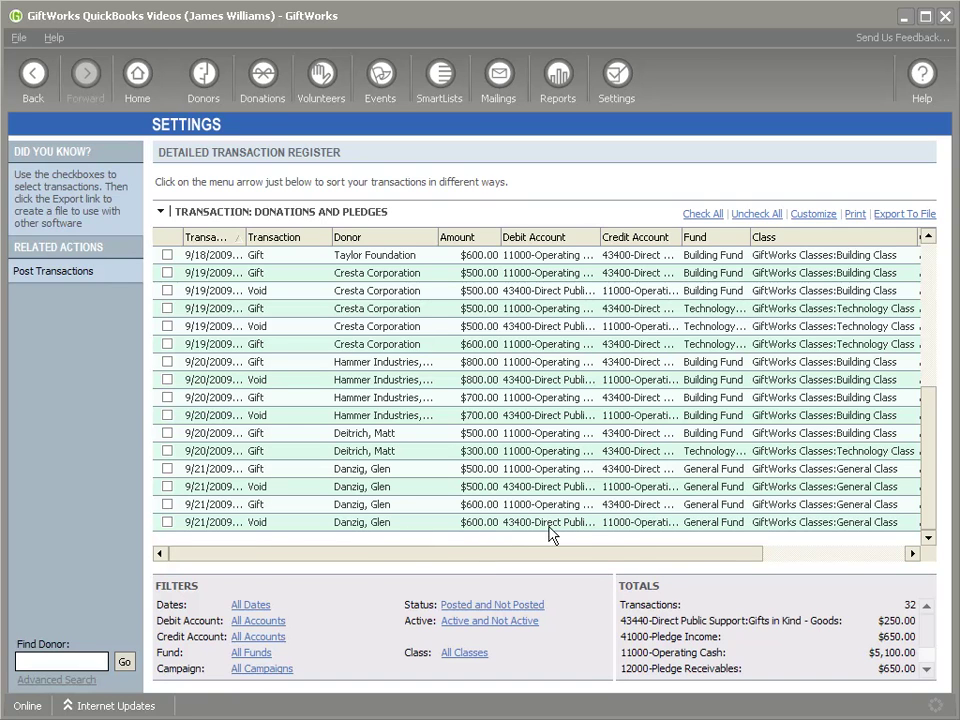
left_click_drag(568, 556, 678, 557)
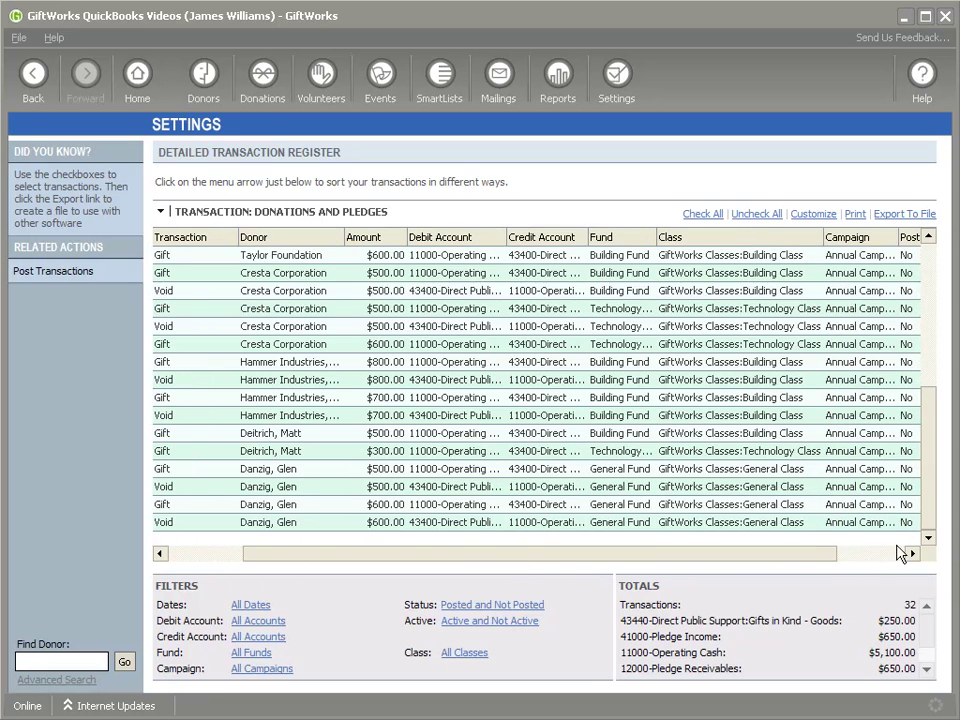
left_click_drag(806, 557, 603, 553)
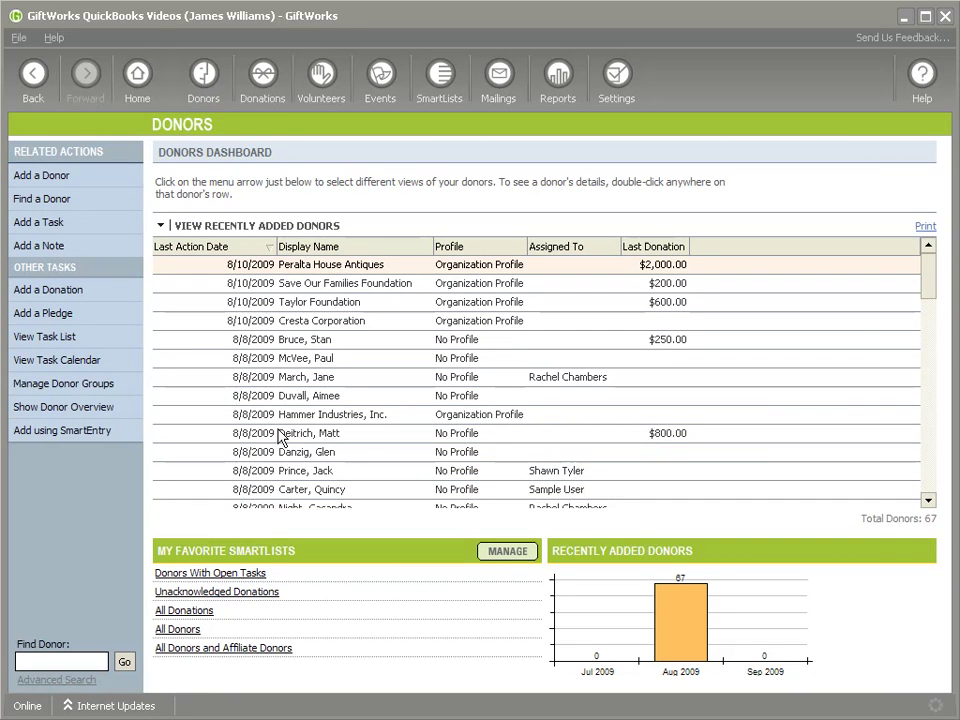
Step: Start a donation for the donor two rows below the $800.00 last donation, splitting $300 to Building Fund and $400 to Technology Fund
right_click(280, 478)
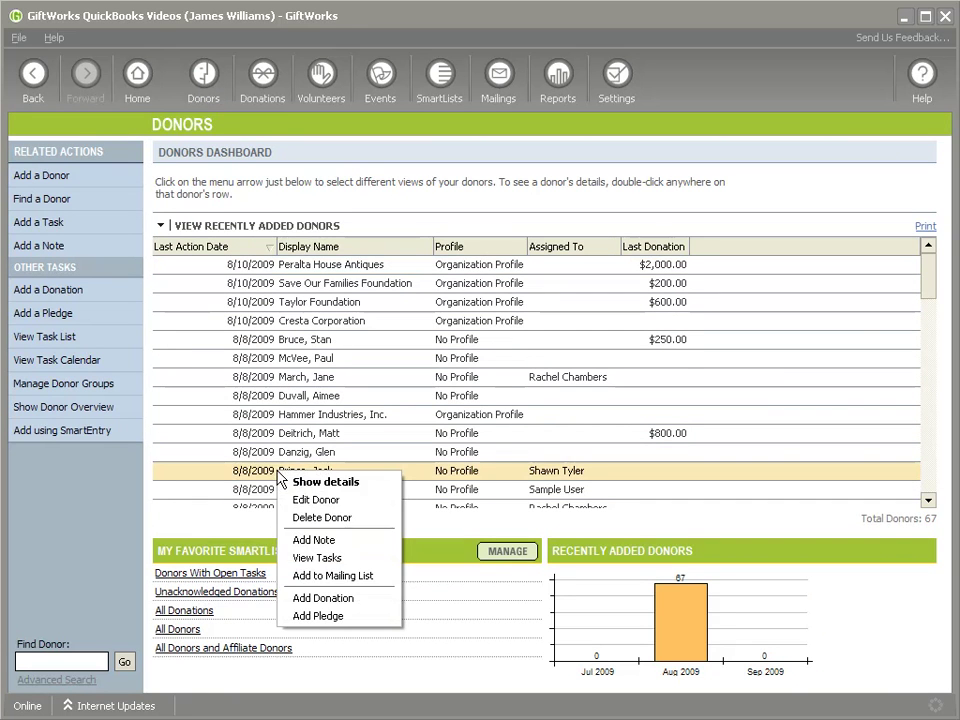
left_click(311, 598)
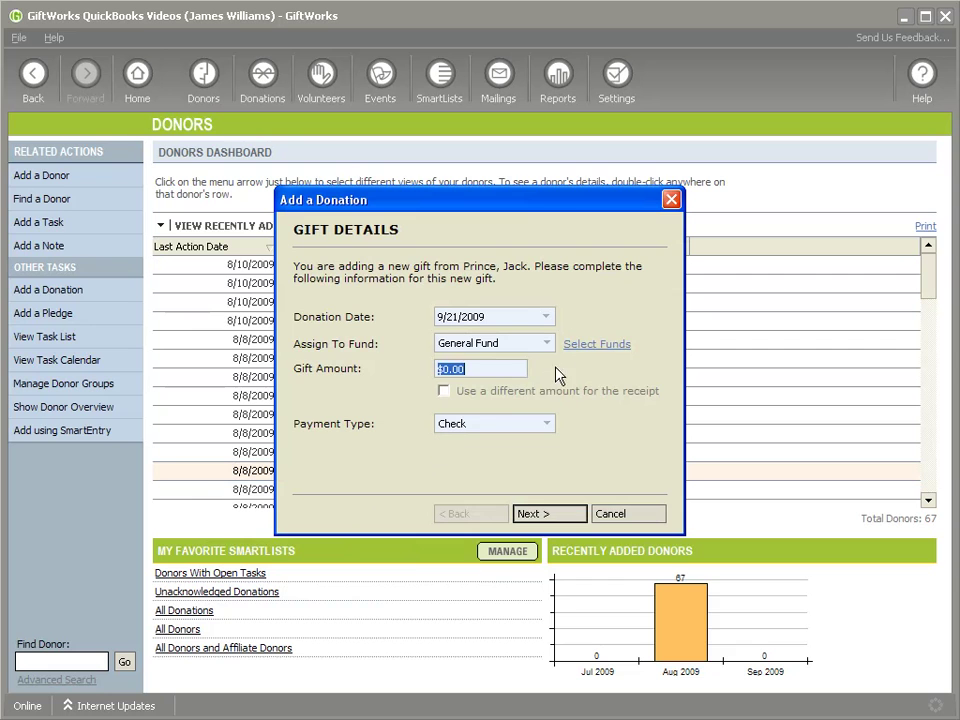
left_click(583, 347)
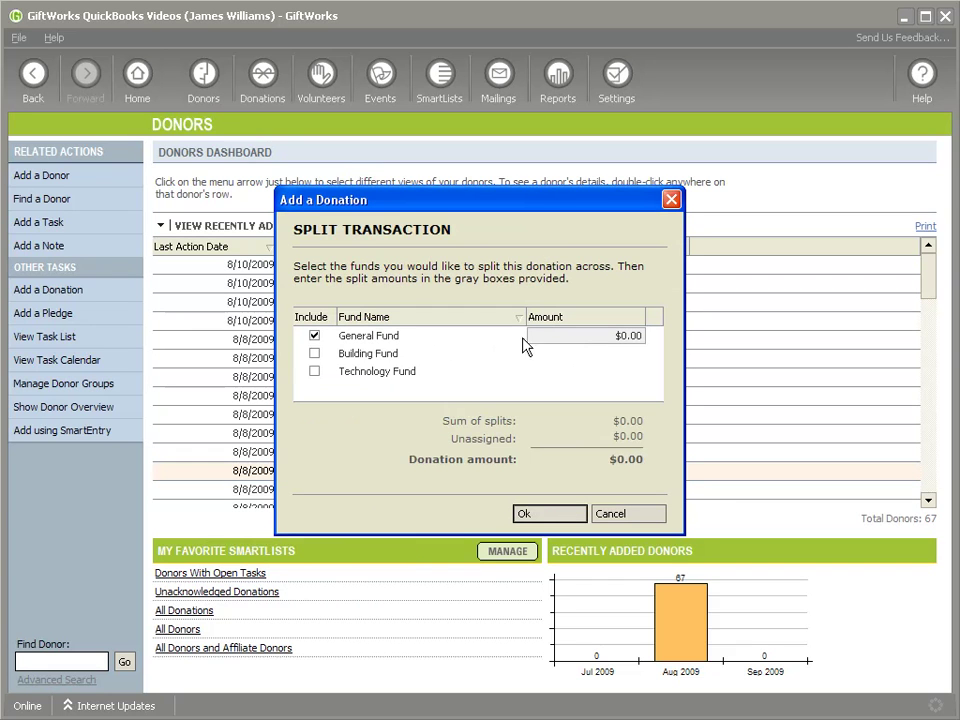
left_click(315, 354)
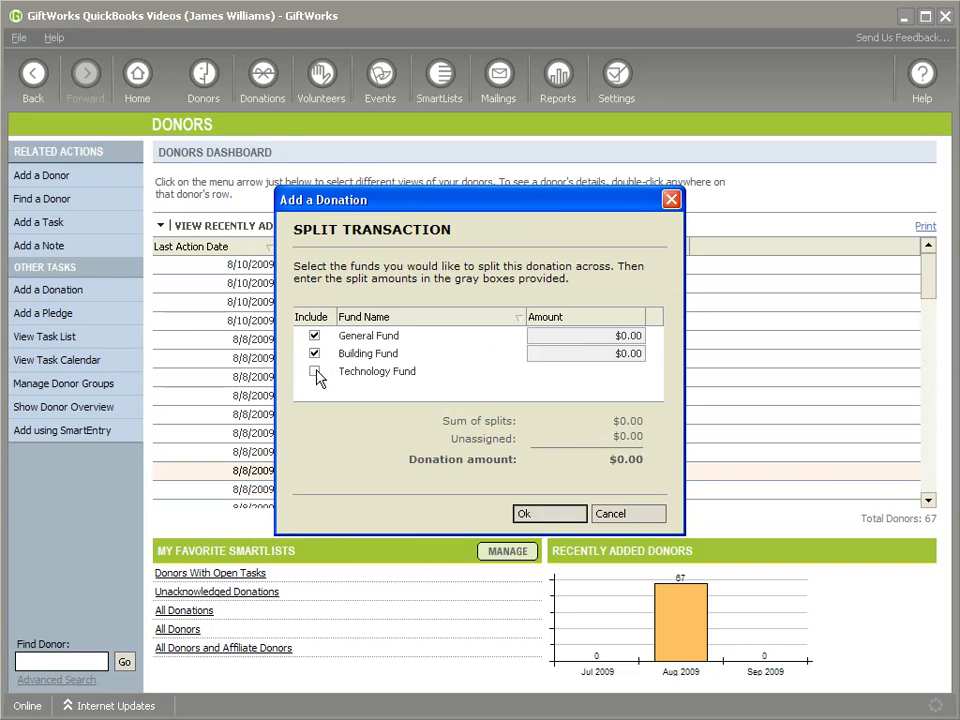
left_click(315, 372)
left_click(315, 336)
left_click(641, 353)
type("300")
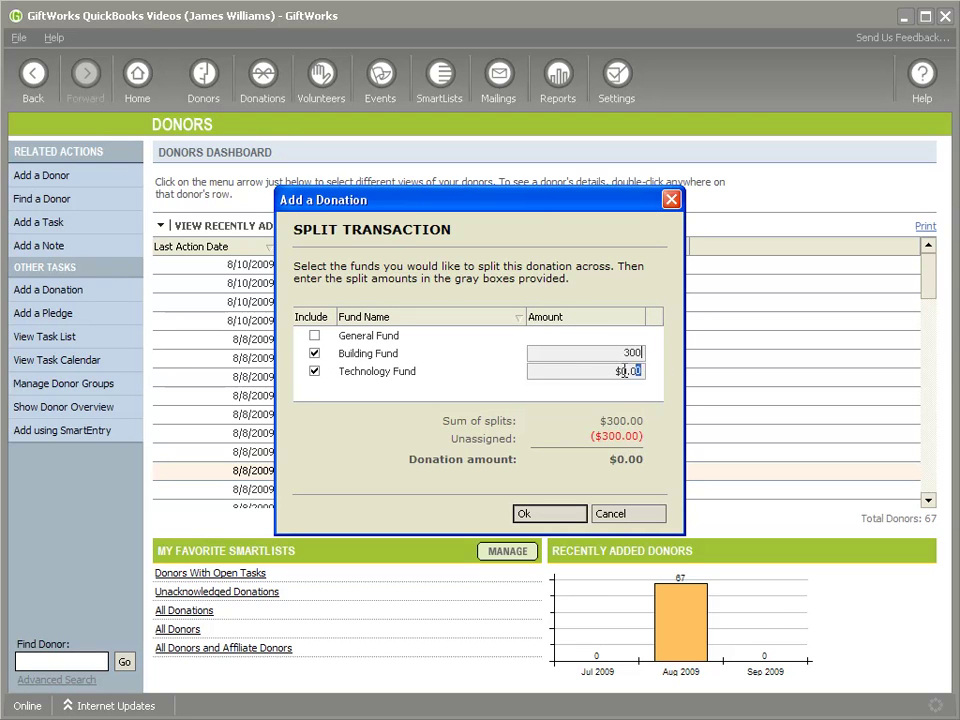
left_click(627, 373)
type("400")
left_click(520, 513)
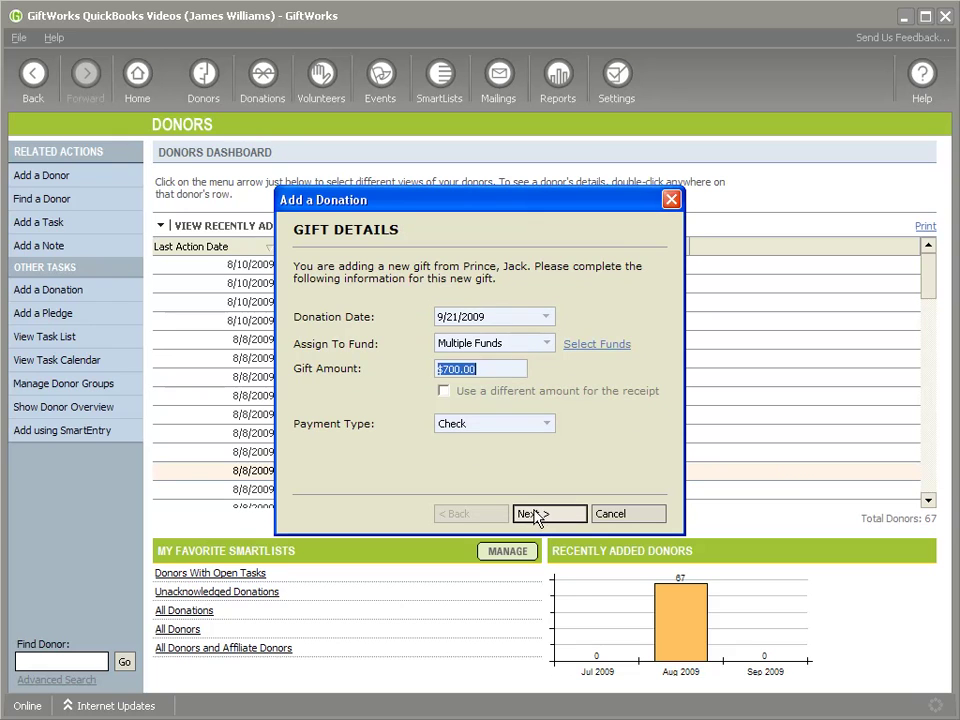
Step: Accept the default check details and Acknowledge Later for the $700 split donation, and save it
left_click(531, 516)
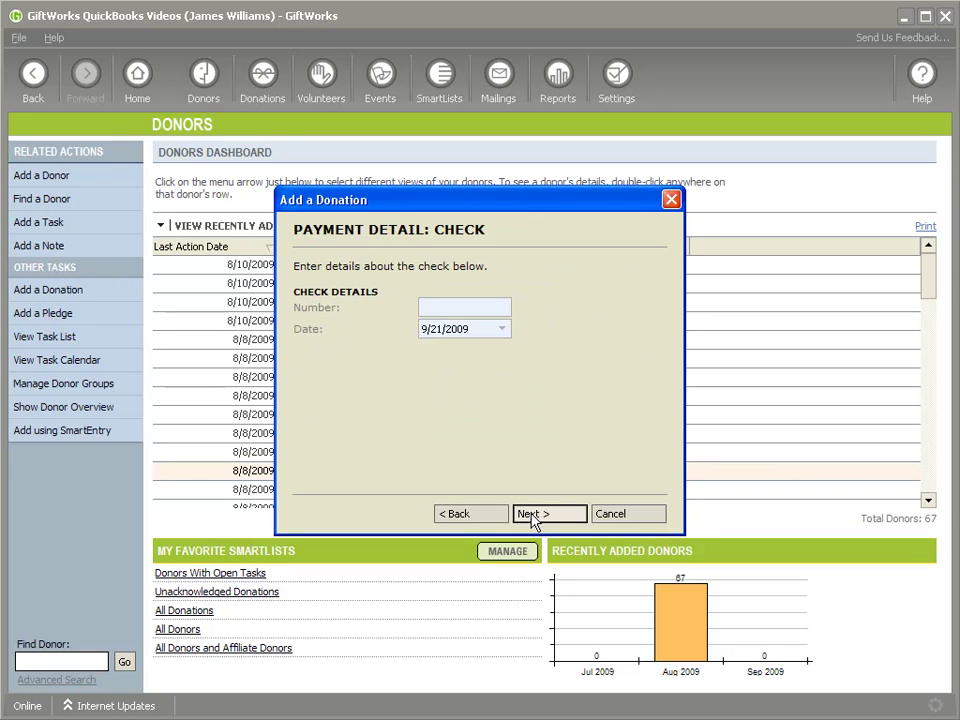
left_click(533, 517)
left_click(533, 517)
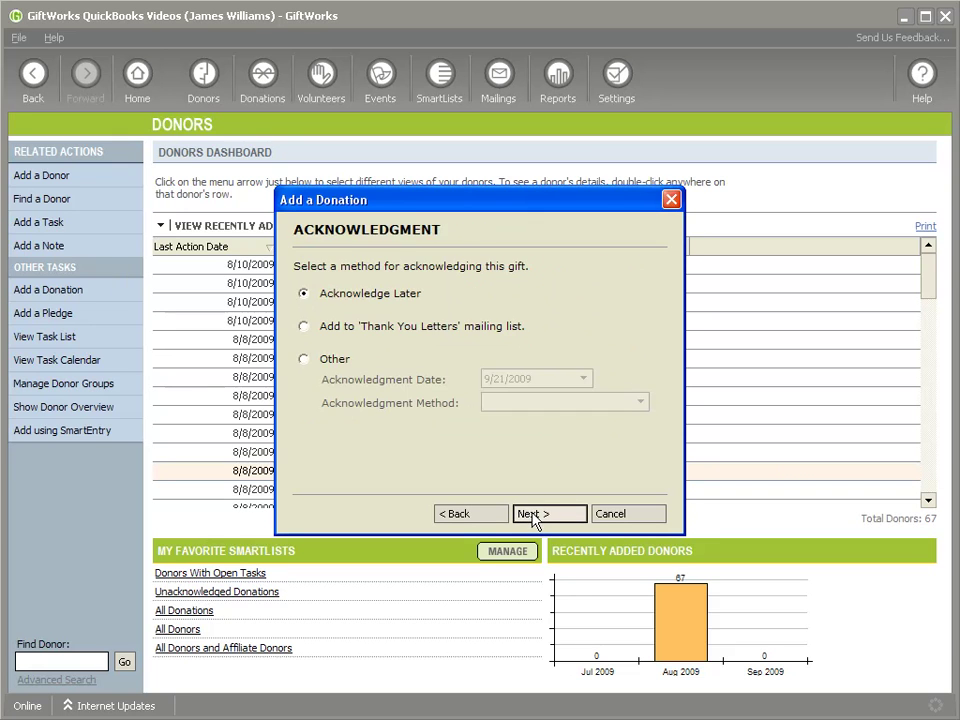
left_click(533, 517)
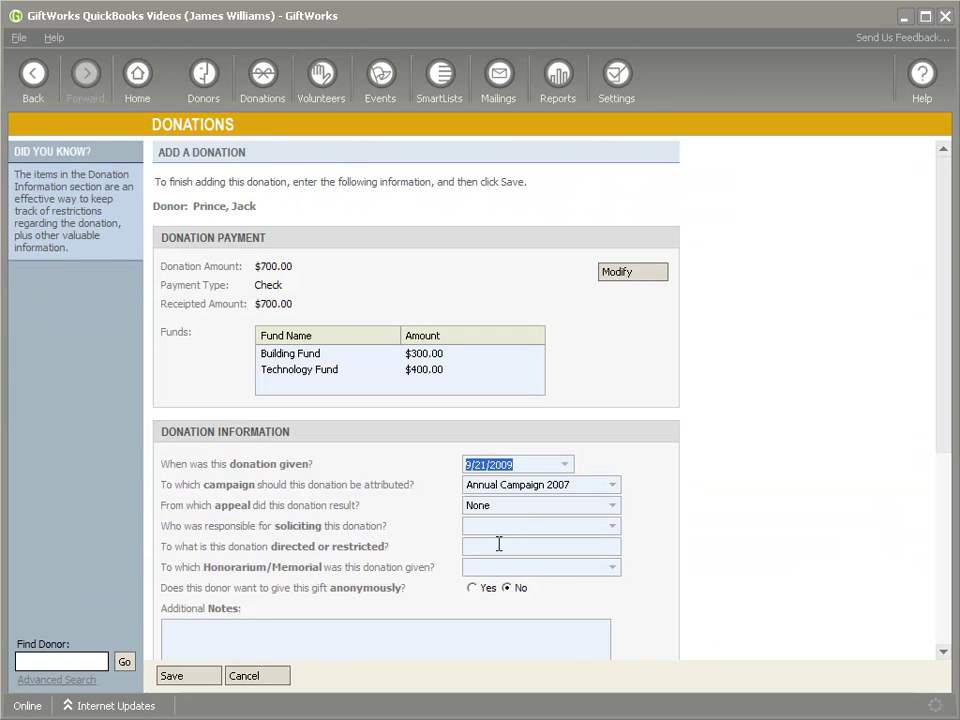
left_click(187, 677)
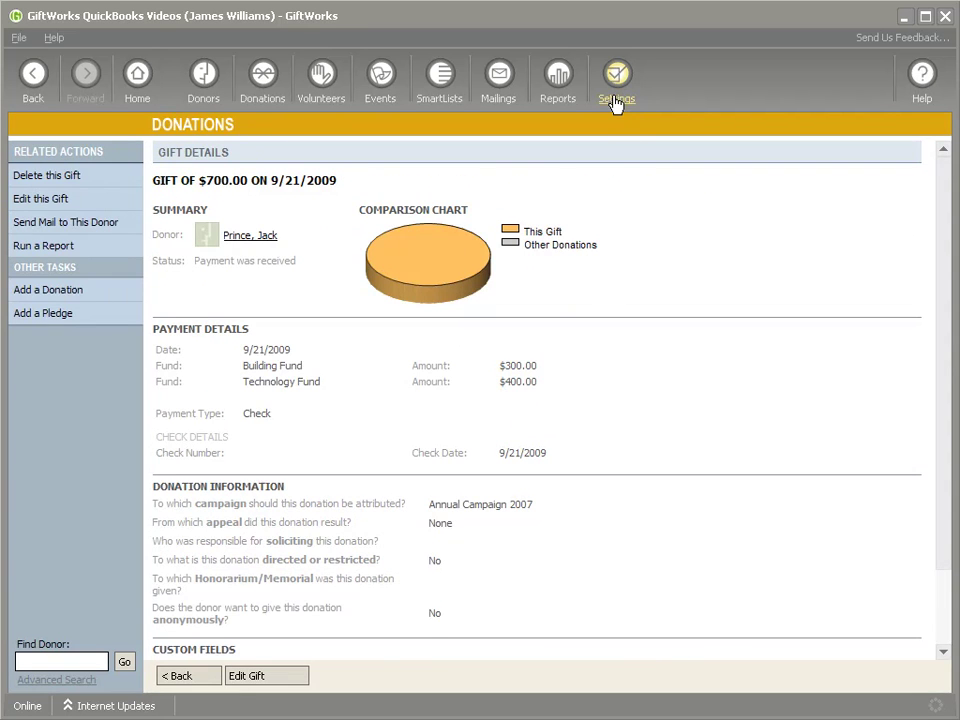
Step: Review the split donation's two register entries, including accounts, fund, class, Posted and Active status
left_click(616, 98)
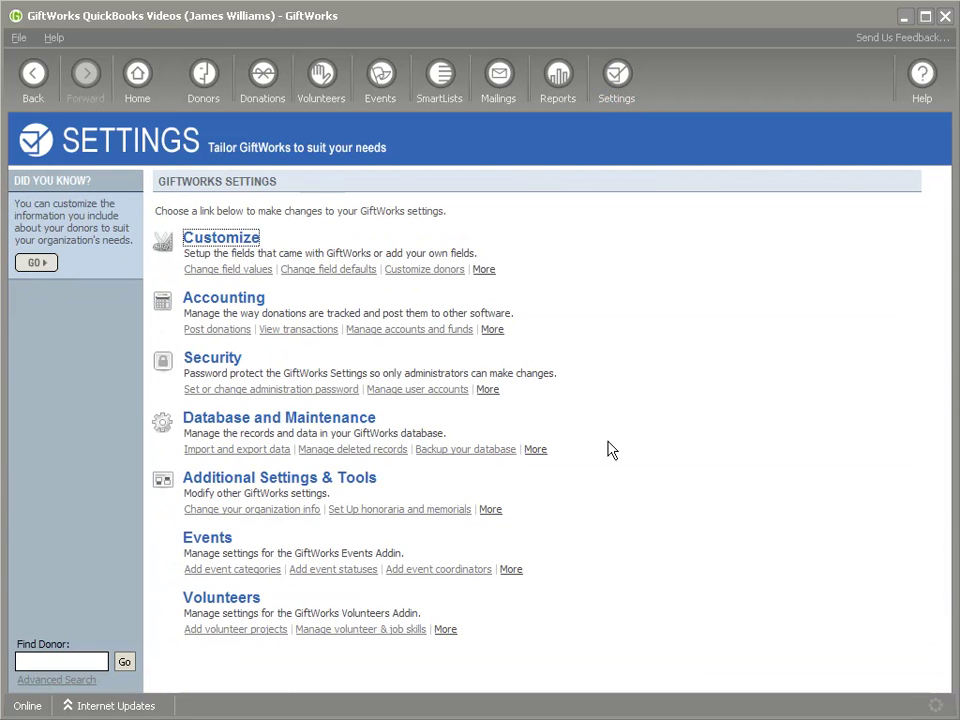
left_click(292, 330)
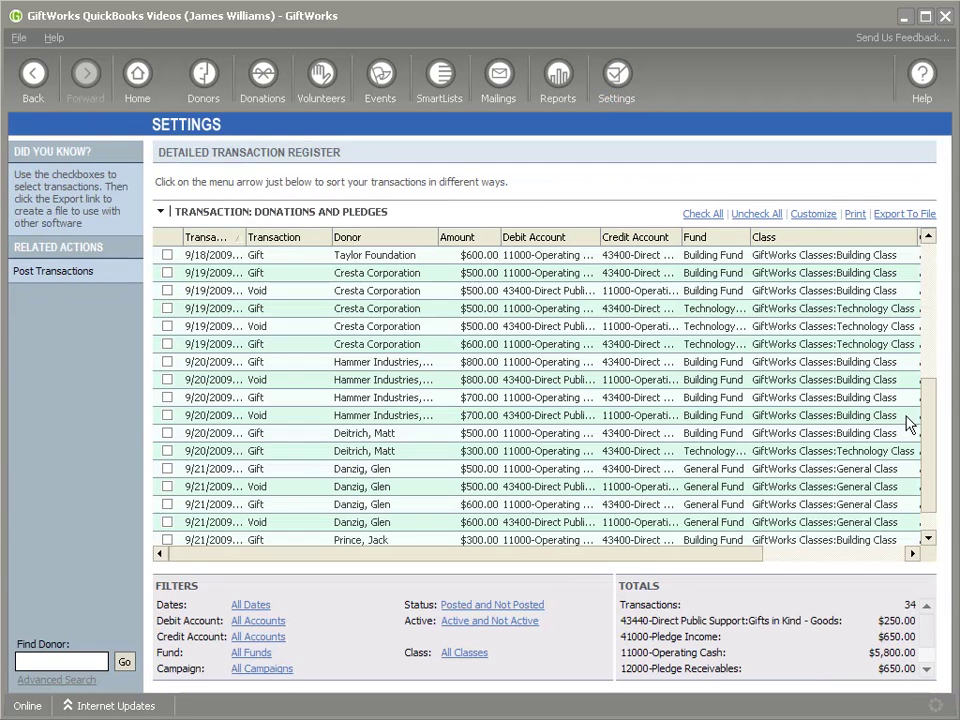
left_click_drag(924, 400, 923, 461)
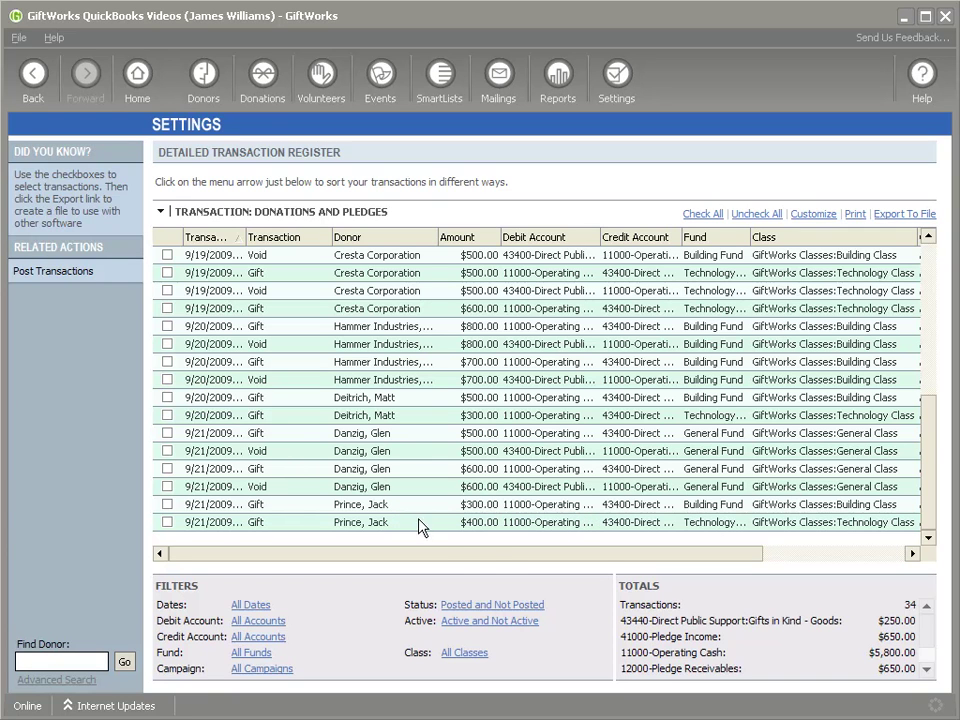
left_click_drag(456, 561, 797, 568)
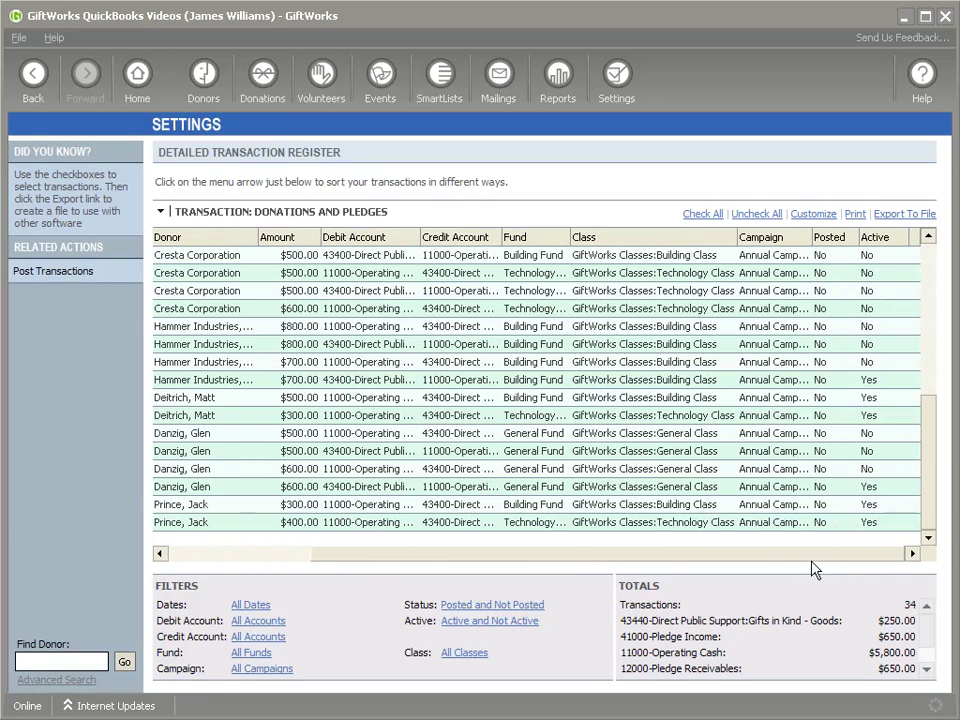
left_click_drag(857, 562, 688, 561)
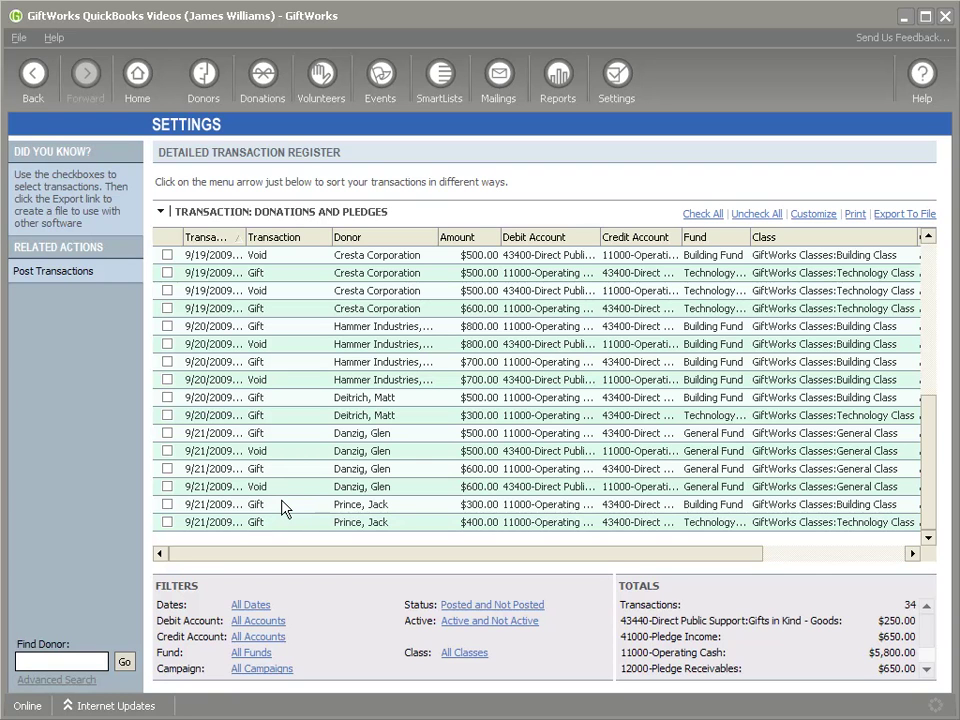
Step: Start a pledge for the donor just below the $700.00 last donation, totalling $400 by check in 2 payments
left_click(258, 100)
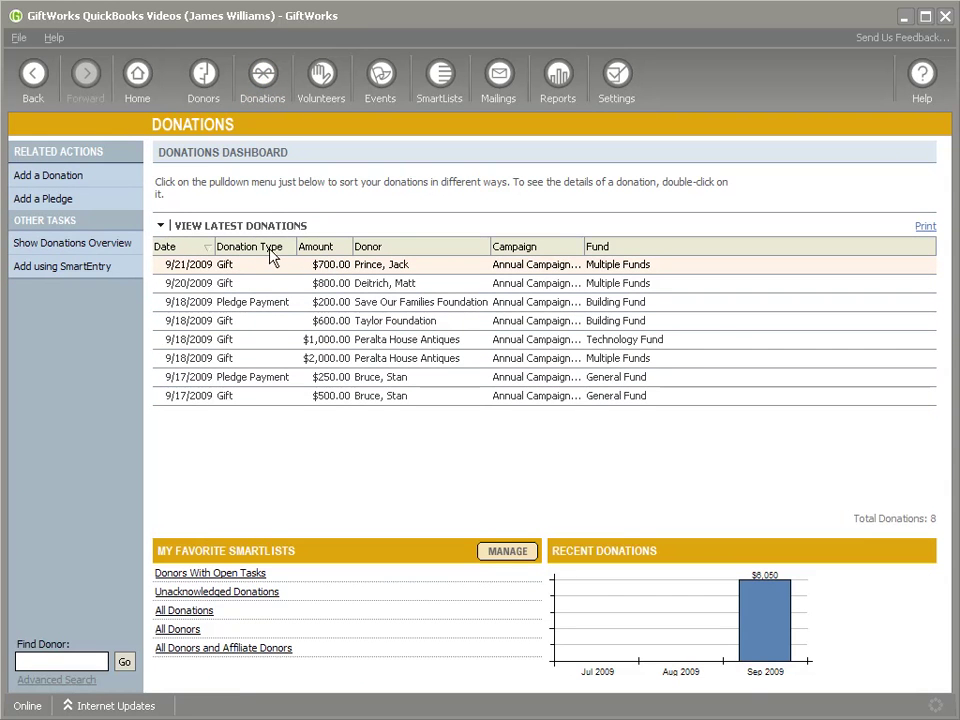
left_click(205, 100)
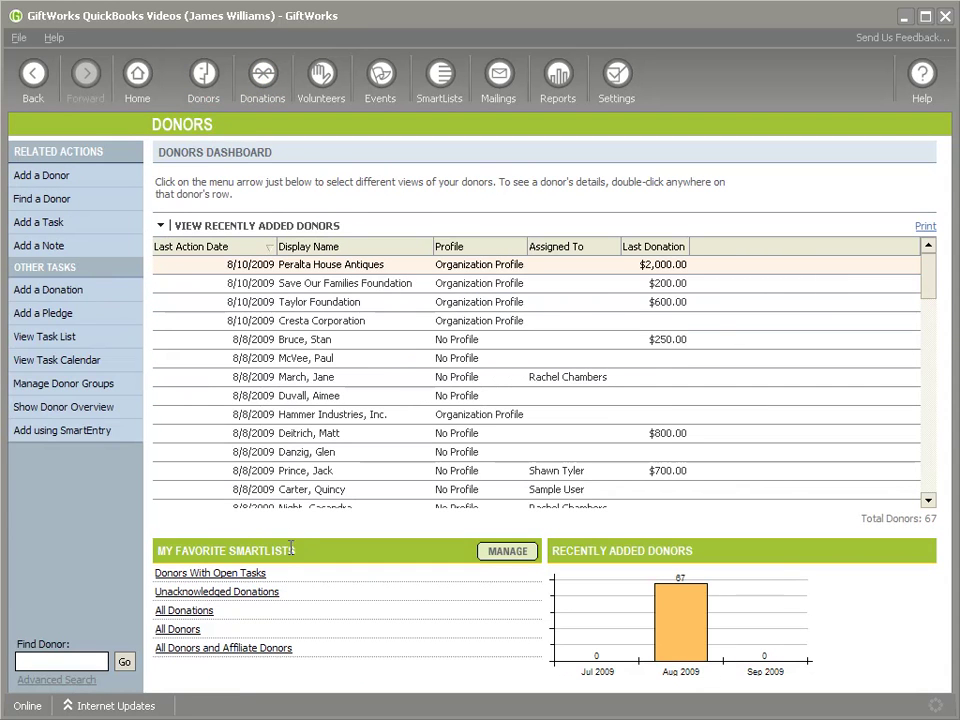
right_click(297, 490)
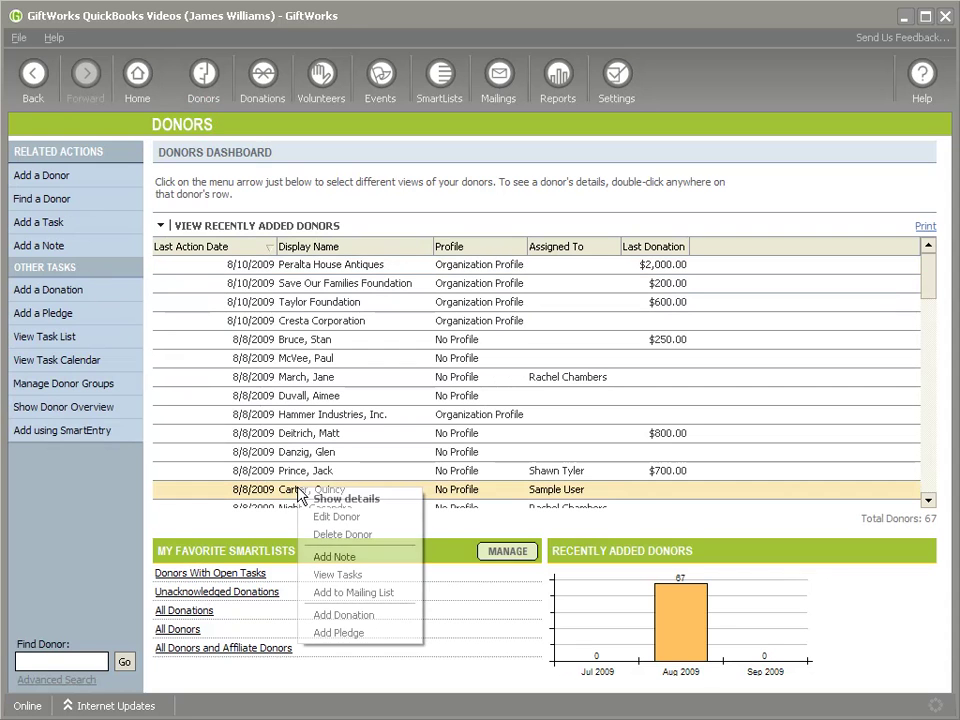
left_click(330, 633)
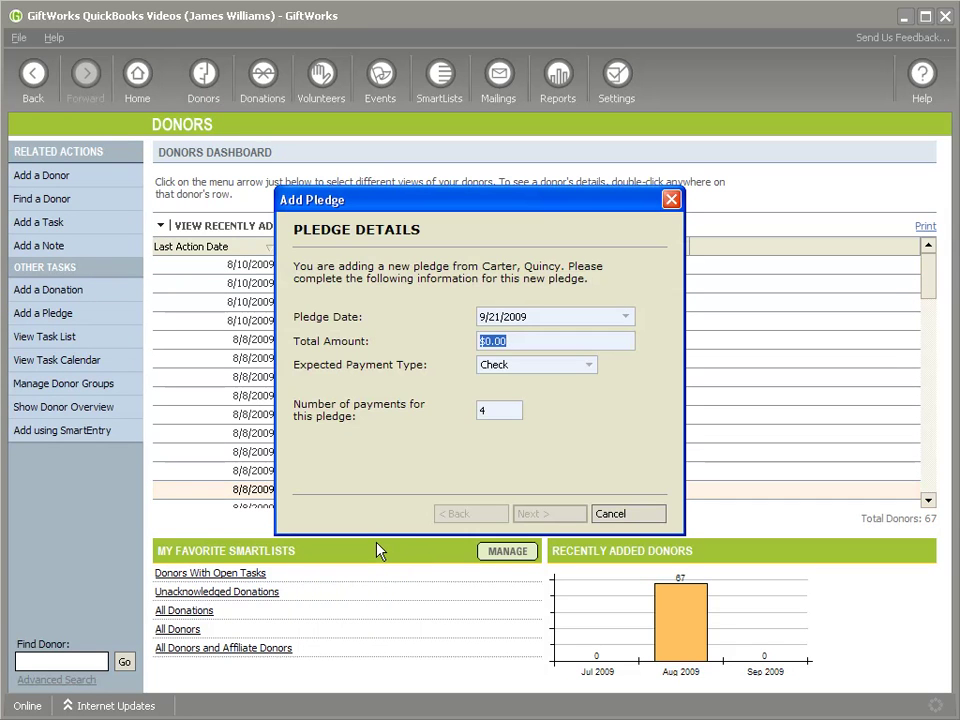
type("400")
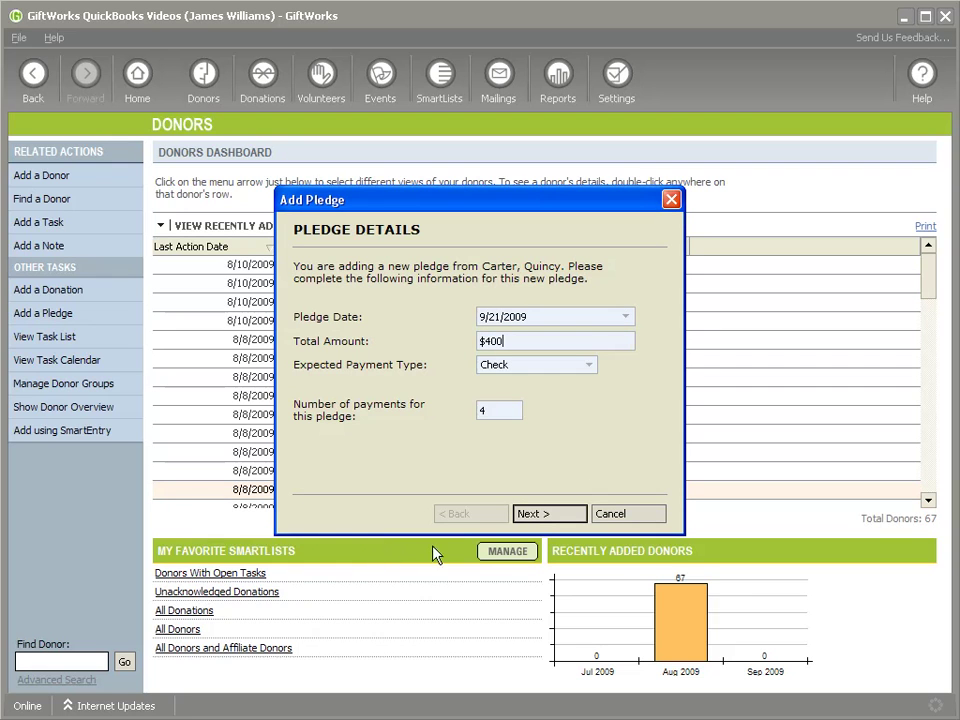
left_click(496, 411)
type("2")
left_click(553, 515)
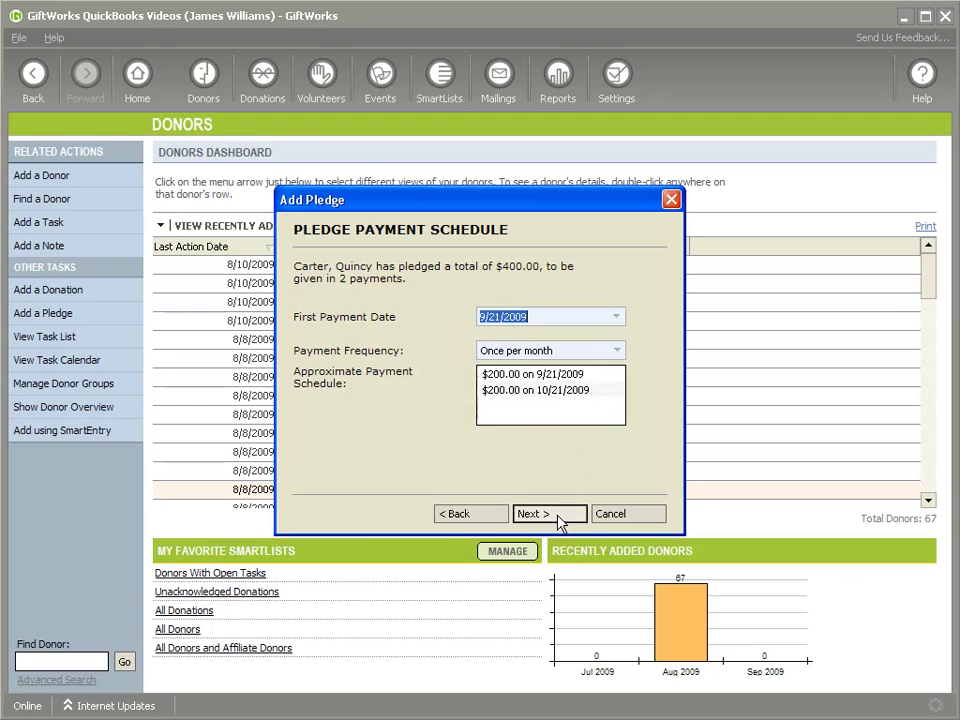
Step: Accept the once-per-month payment schedule and the default Annual Campaign 2007 and General Fund details, and save the pledge
left_click(553, 515)
left_click(553, 515)
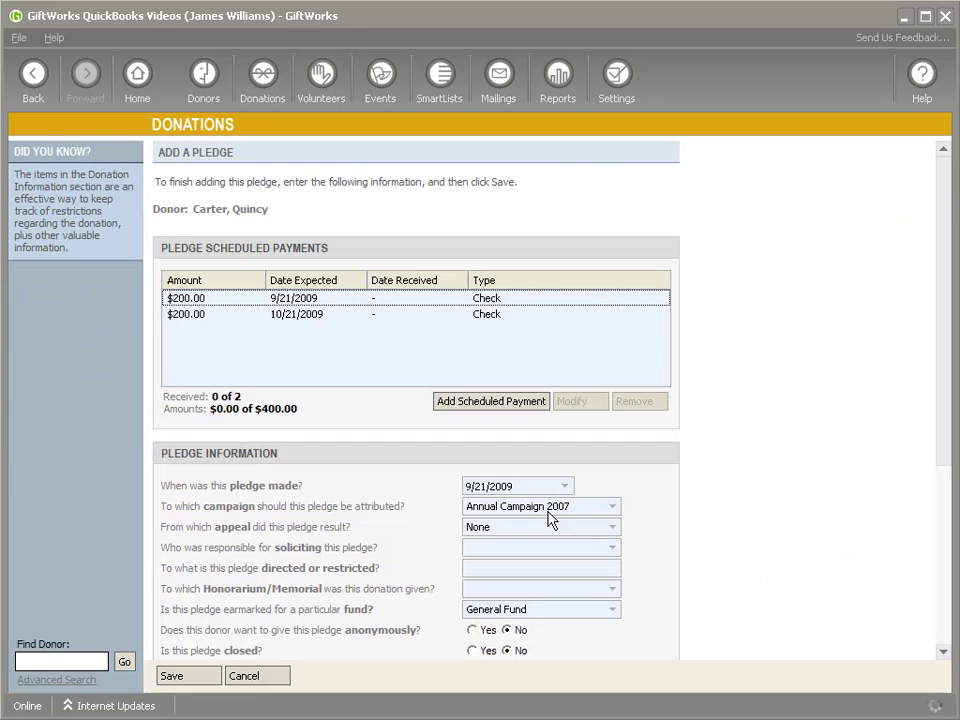
left_click(188, 680)
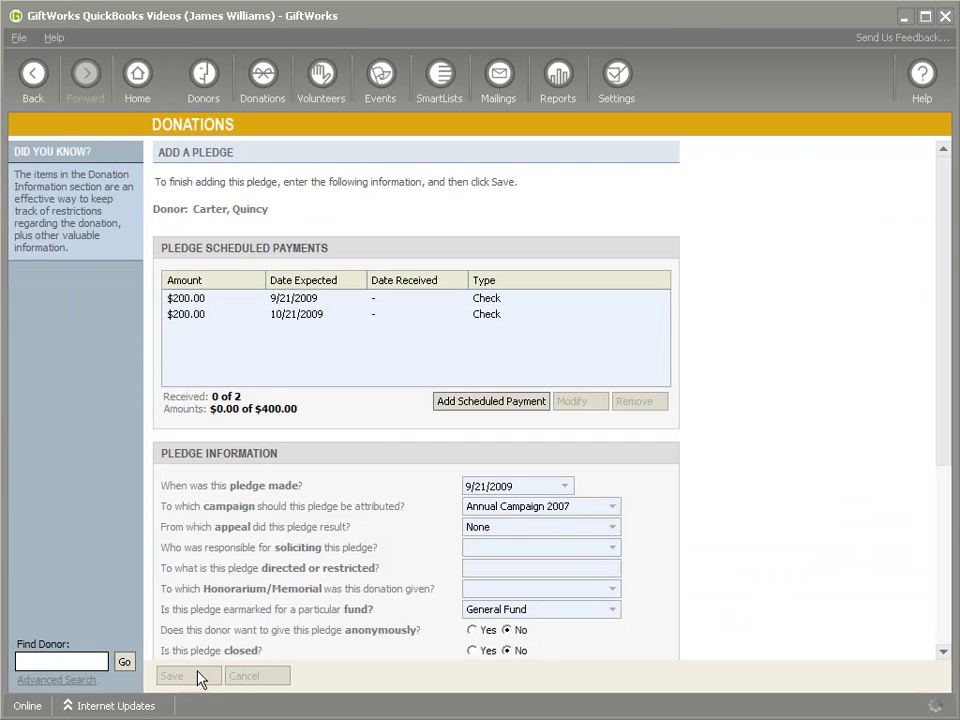
Step: Examine the new pledge's entries in the detailed transaction register, widening the Debit Account and Credit Account columns
left_click(614, 78)
left_click(298, 329)
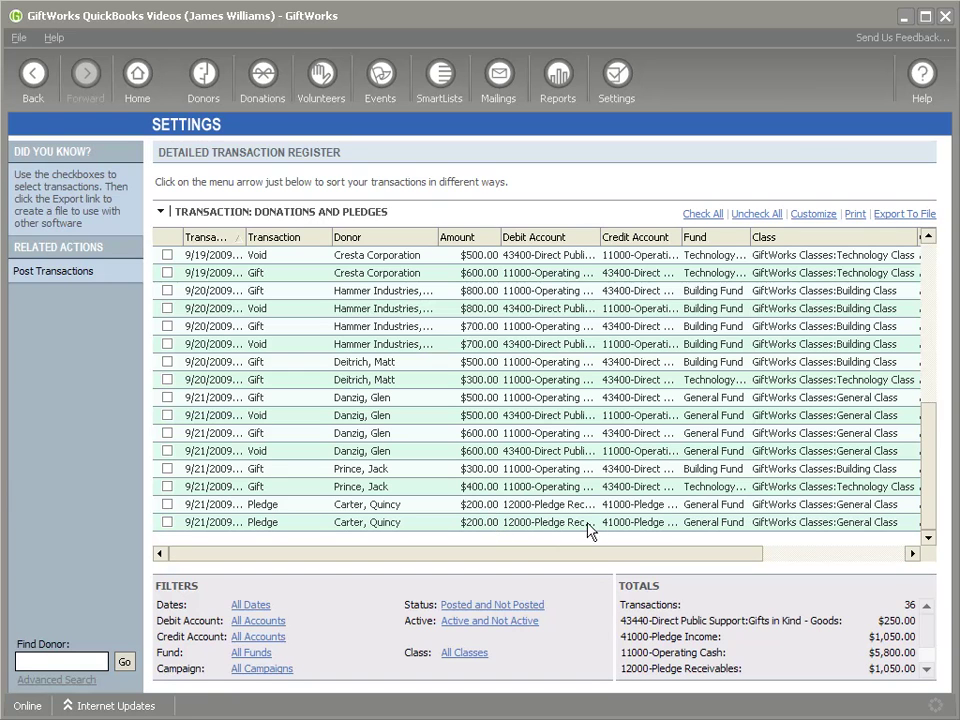
left_click_drag(600, 237, 612, 237)
left_click_drag(700, 237, 706, 237)
left_click_drag(546, 556, 493, 559)
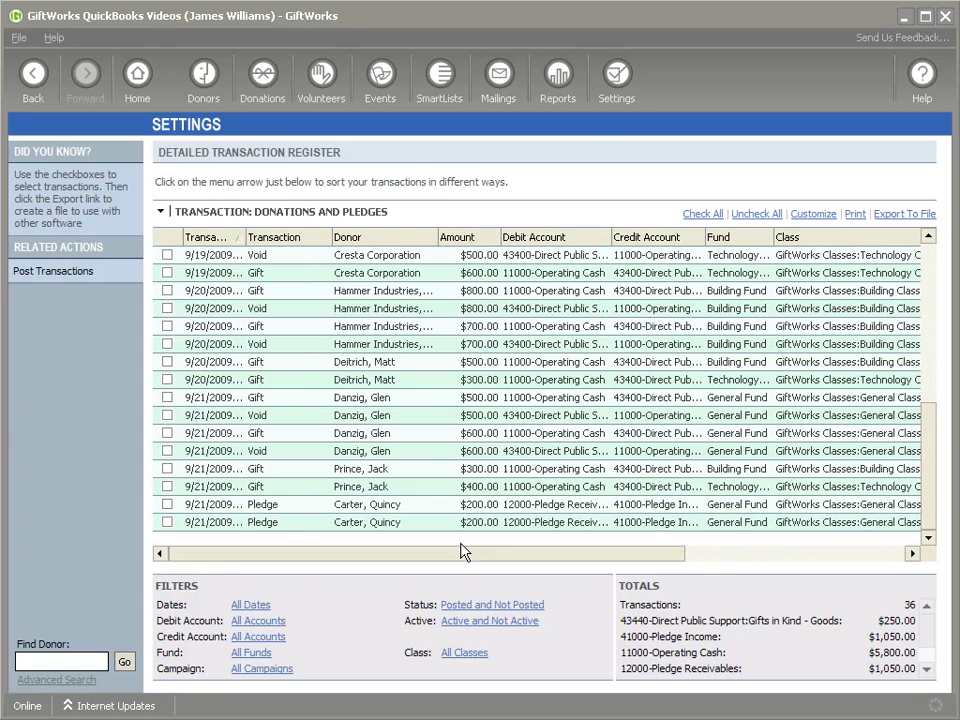
Step: Open the details of the $400 pledge from the pledging donor's donation history
left_click(256, 95)
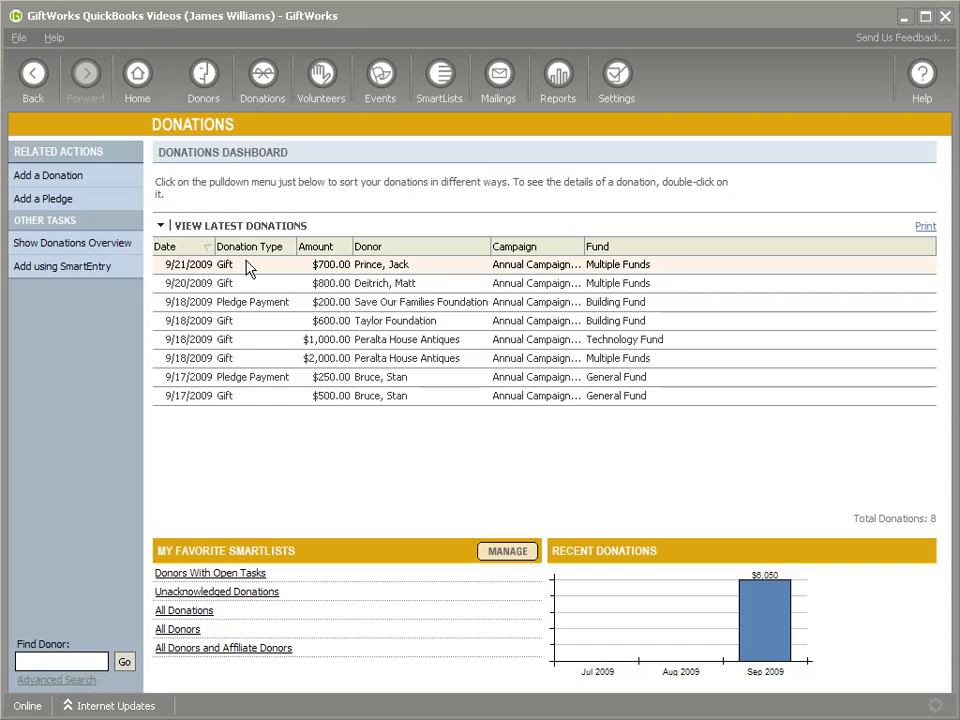
left_click(203, 80)
left_click(285, 489)
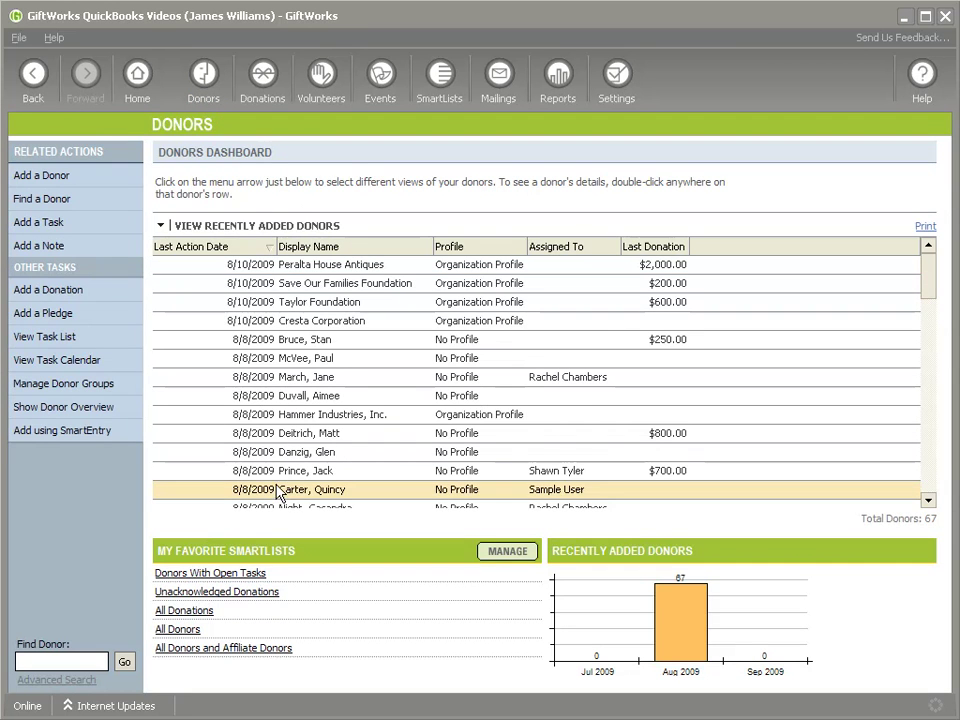
left_click(485, 249)
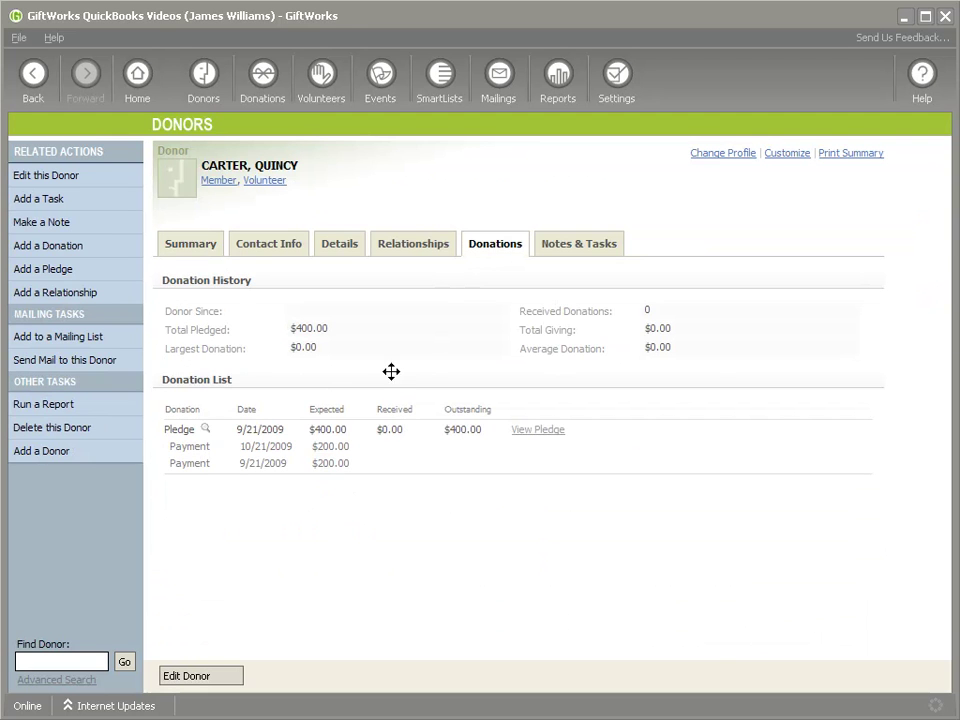
left_click(521, 430)
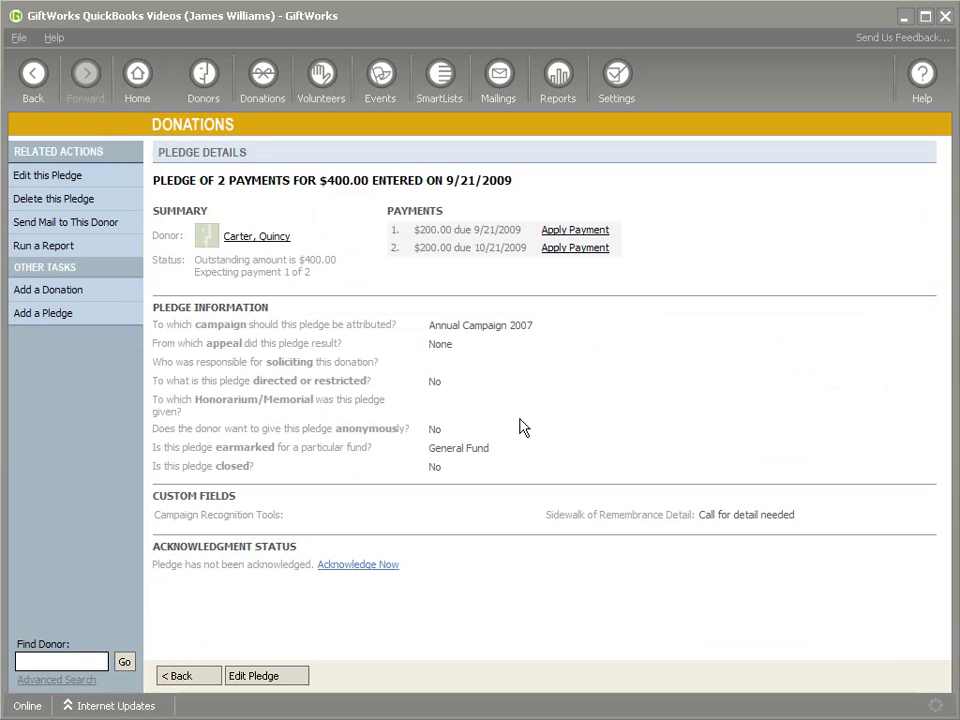
Step: Apply the $200 pledge payment due 9/21/2009 as a General Fund check, keeping Acknowledge Later
left_click(561, 230)
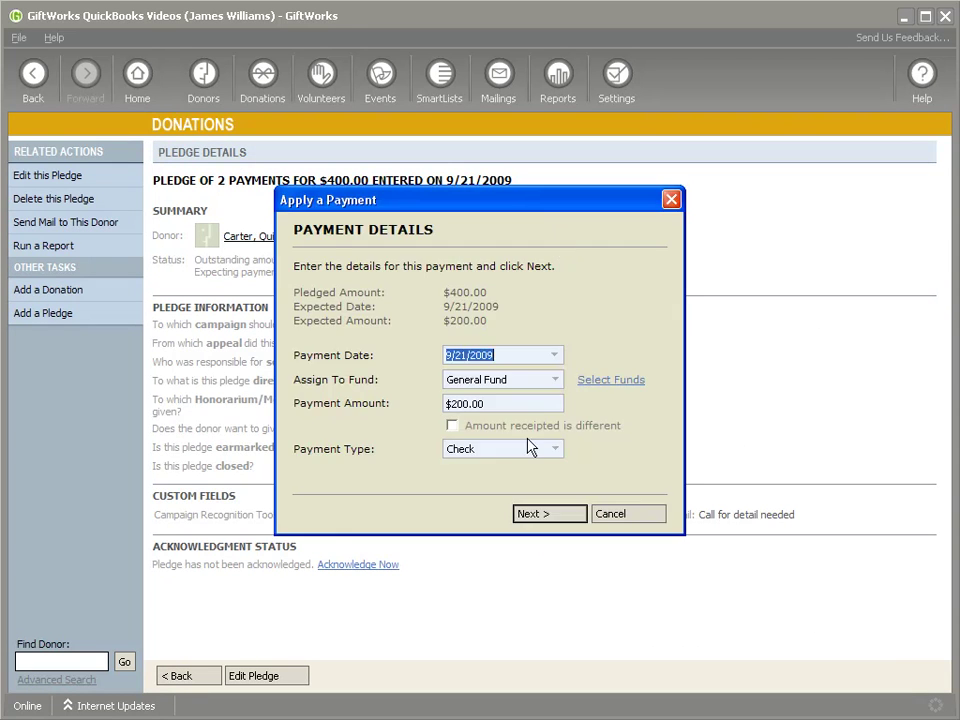
left_click(532, 517)
left_click(531, 516)
left_click(531, 516)
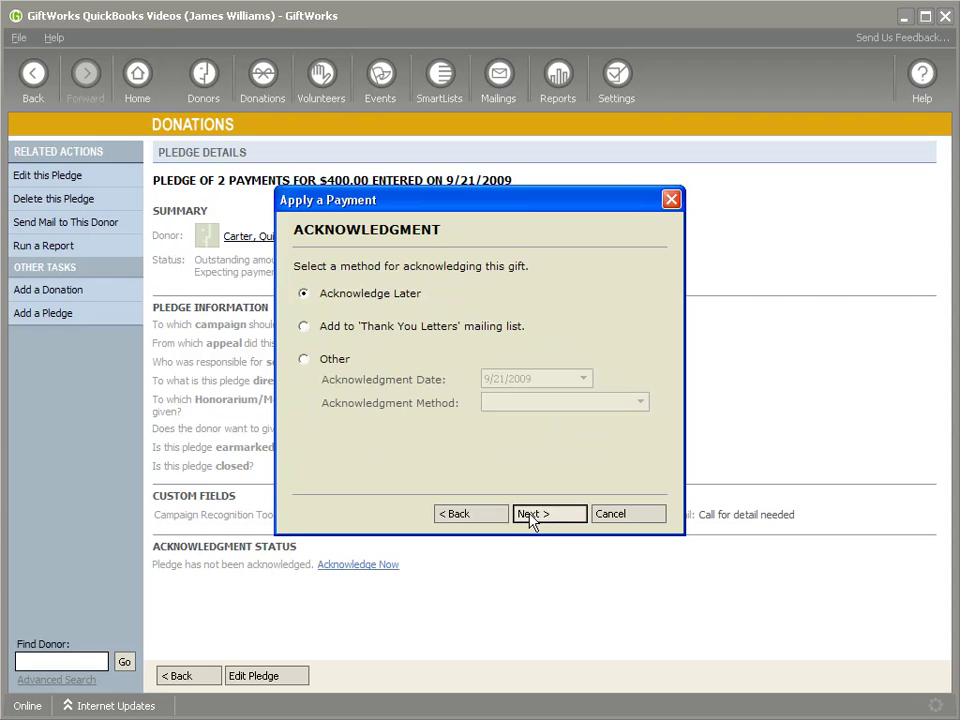
left_click(531, 516)
left_click(531, 516)
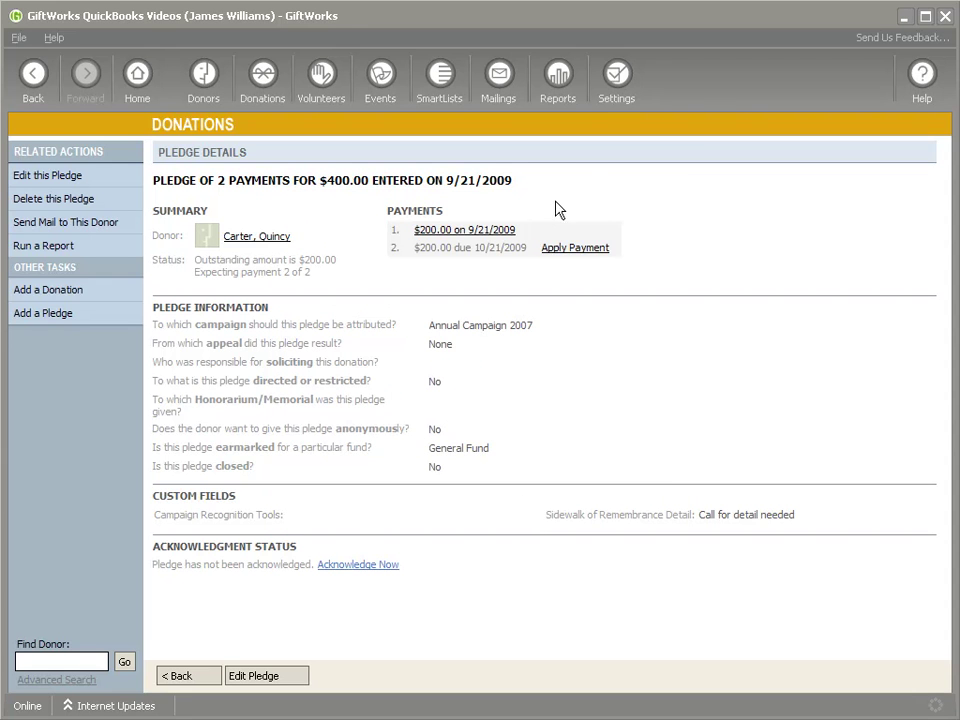
Step: Review how the pledge payment is recorded in the detailed transaction register, widening the Credit Account column to show full account names
left_click(611, 104)
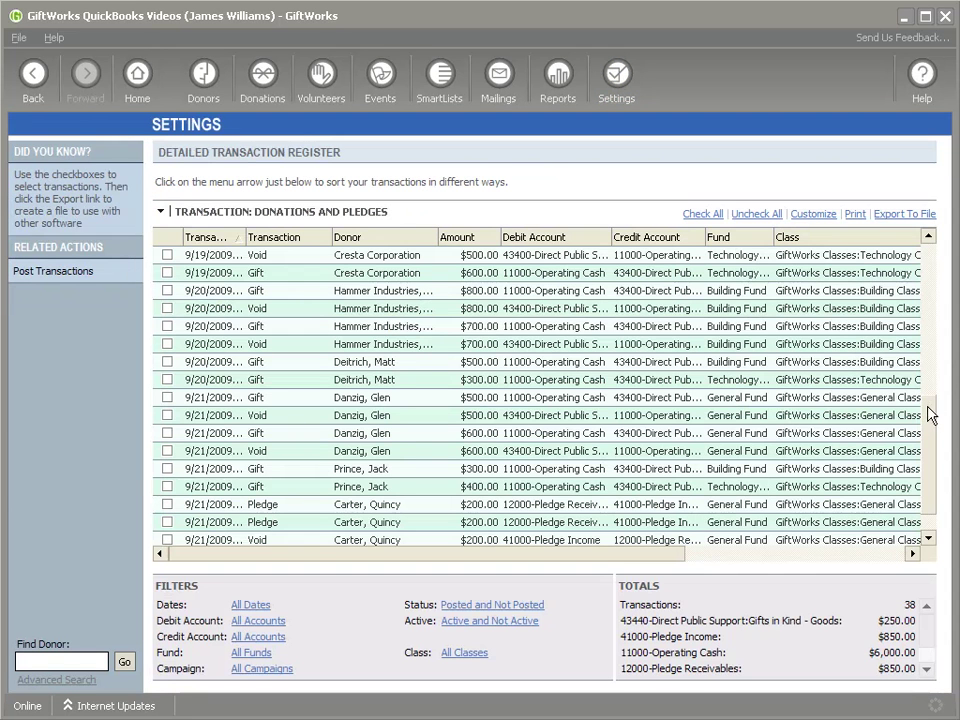
left_click_drag(930, 413, 930, 441)
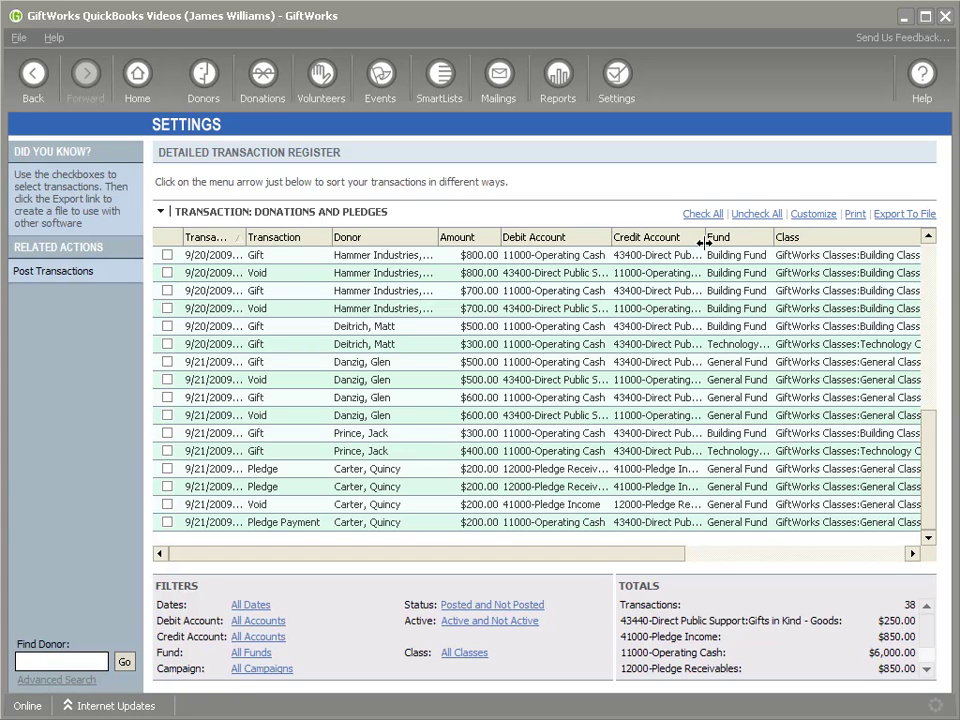
left_click_drag(704, 237, 834, 237)
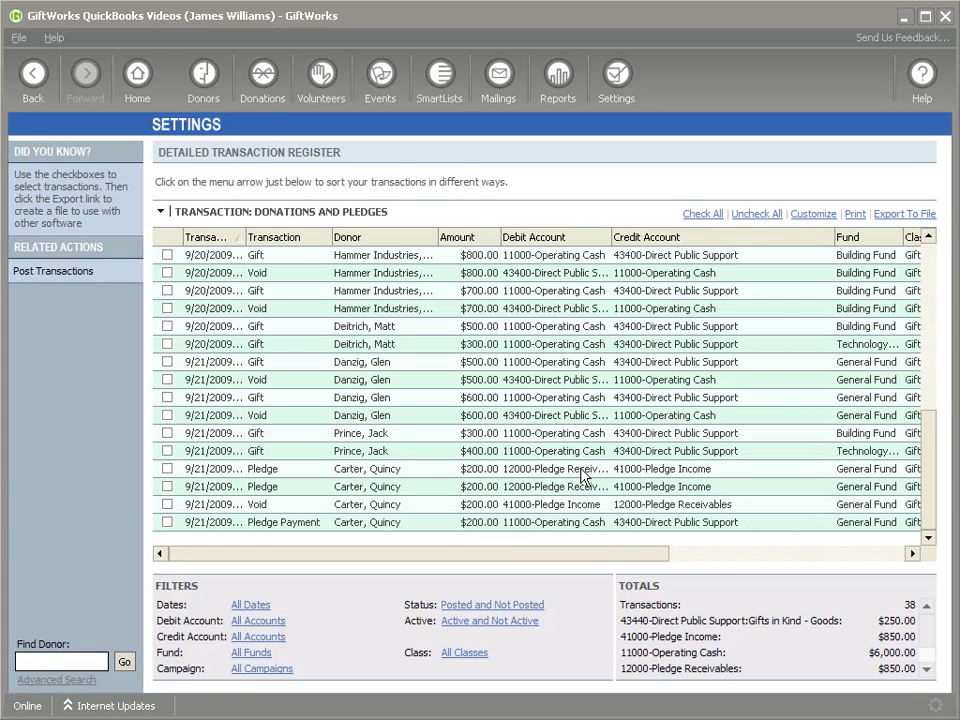